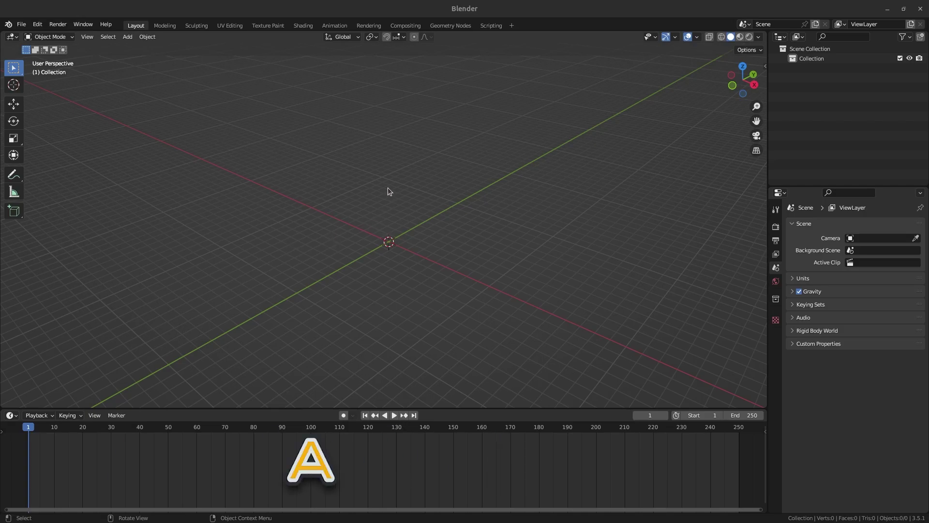
Clear the selected objects and add a smooth-shaded cylinder.
key(x)
key(shift+a)
mouse_move(279, 239)
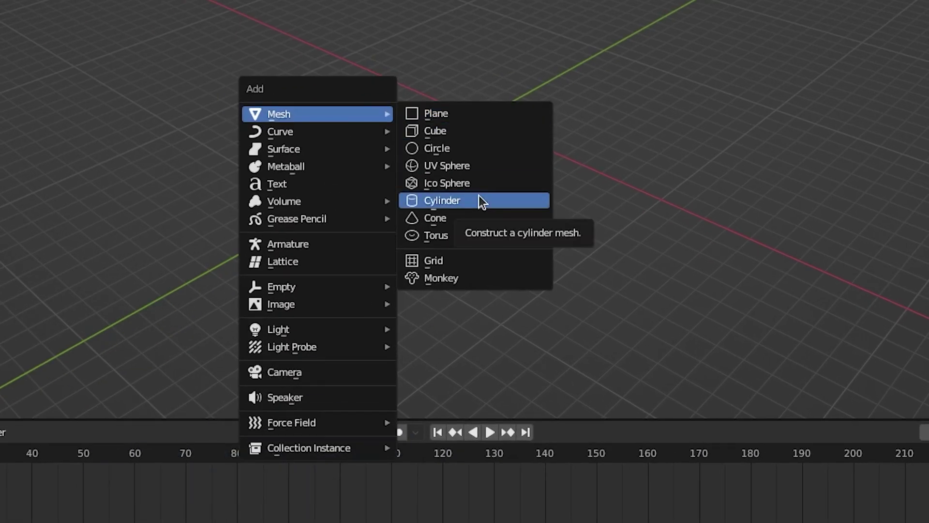
click(482, 200)
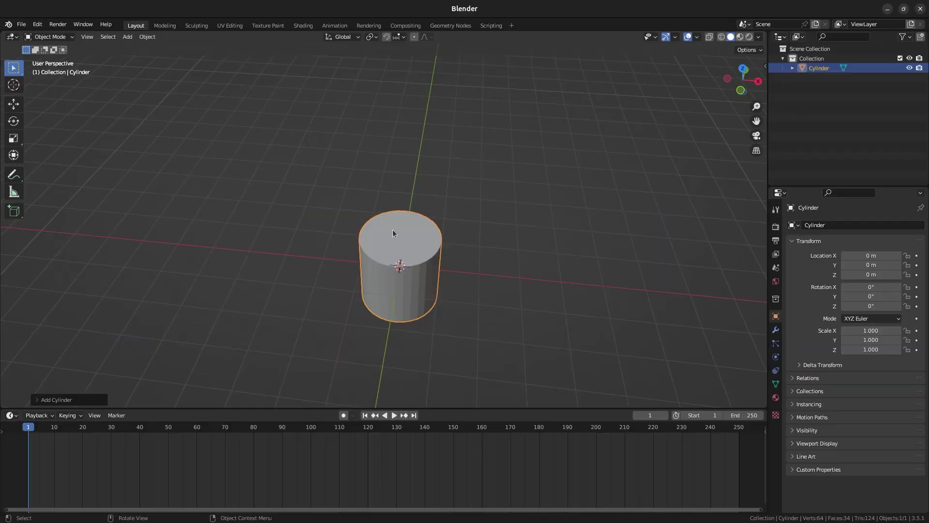
right_click(440, 141)
click(439, 141)
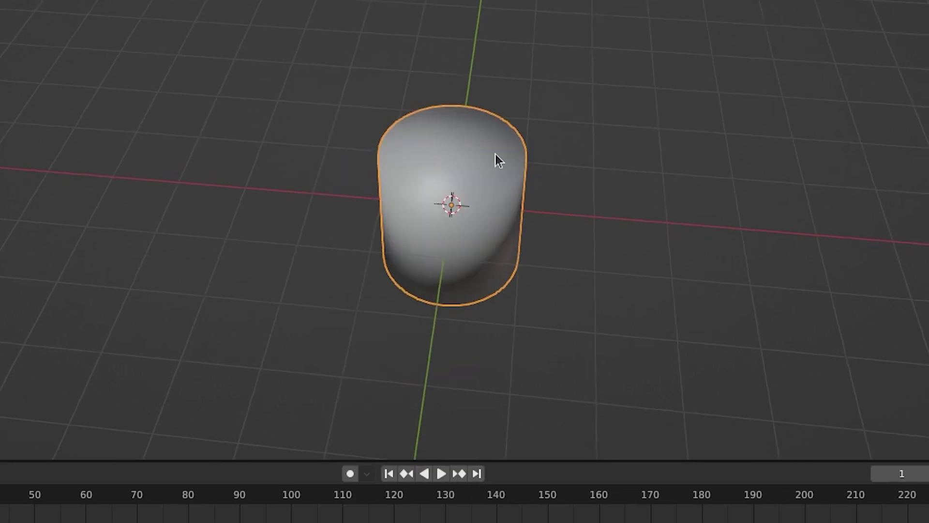
From the front view, select the cylinder's vertices and squash it into a thin disc on the ground.
middle_drag(498, 153, 525, 197)
key(Tab)
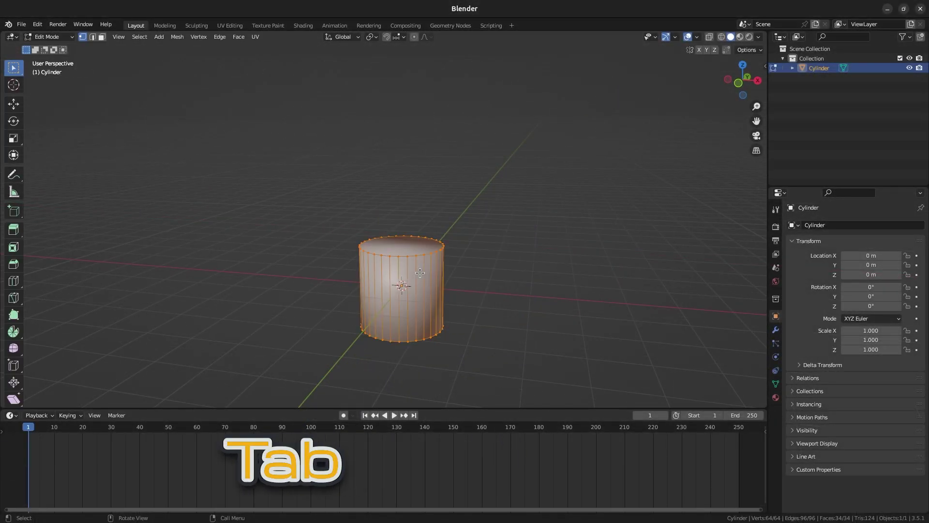
key(KP_1)
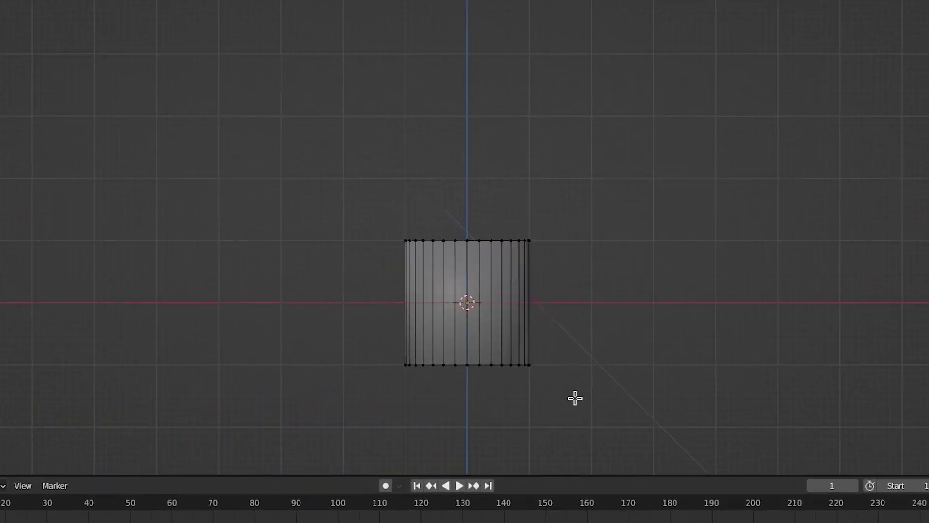
drag(591, 427, 274, 332)
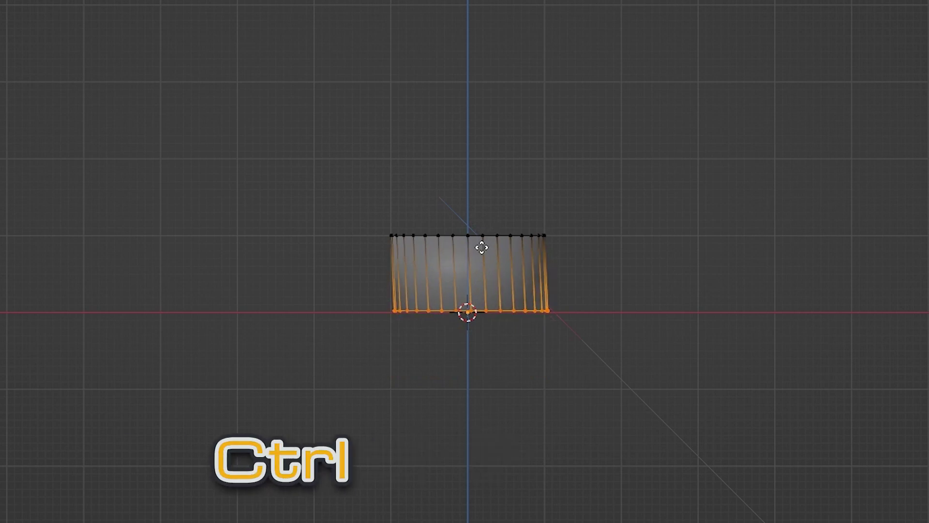
drag(207, 103, 560, 170)
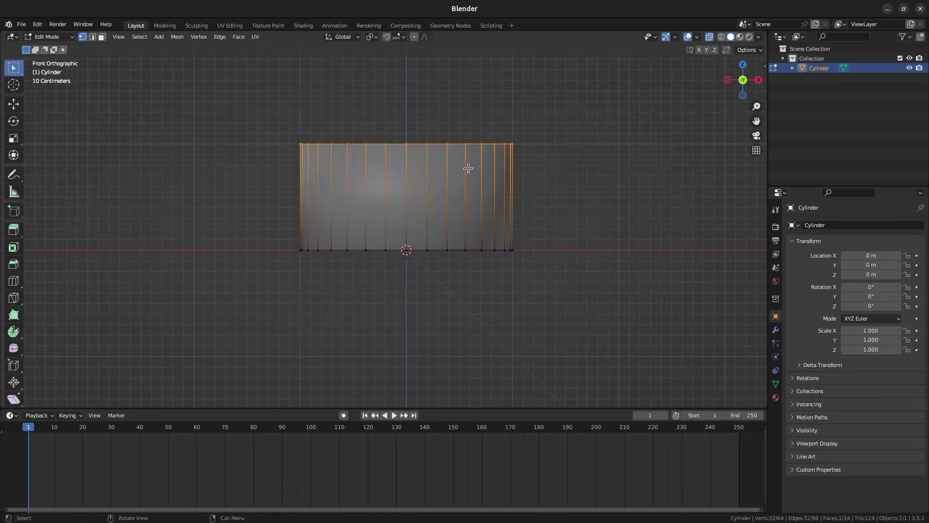
key(g)
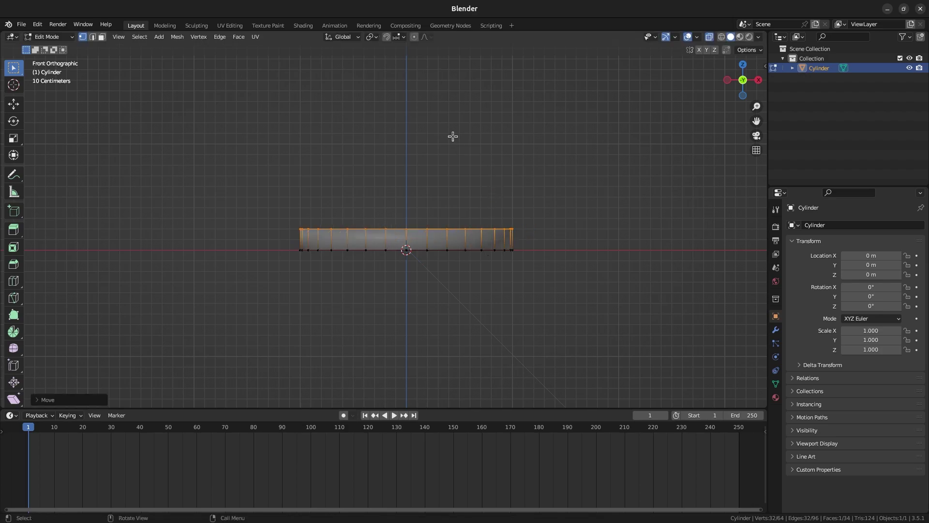
Extrude the disc's inner top face upward into a narrower step and bevel its top edge.
middle_drag(451, 140, 461, 227)
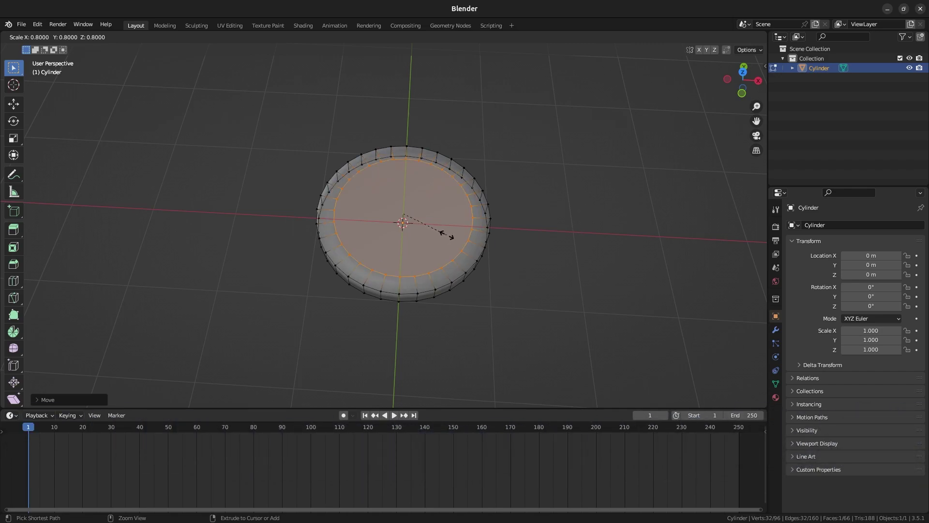
middle_drag(463, 237, 439, 210)
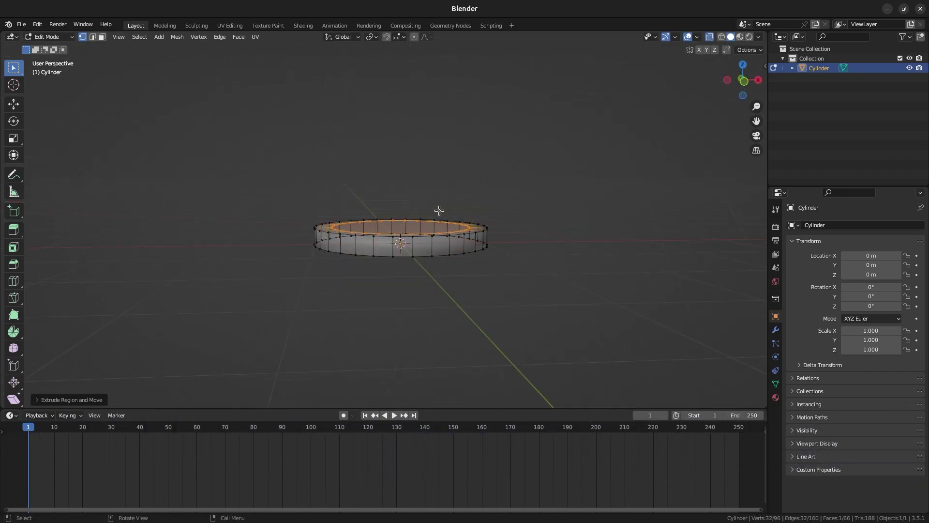
key(z)
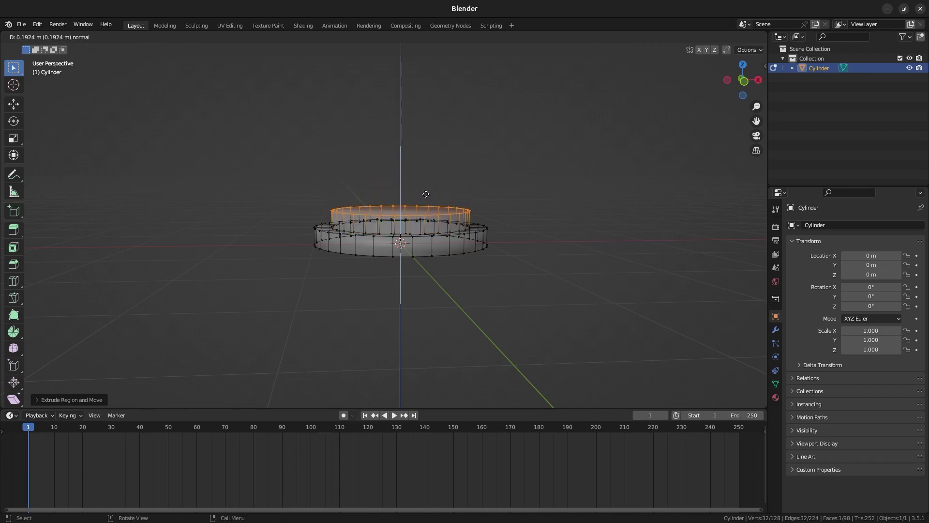
scroll(426, 194, up, 3)
key(ctrl+b)
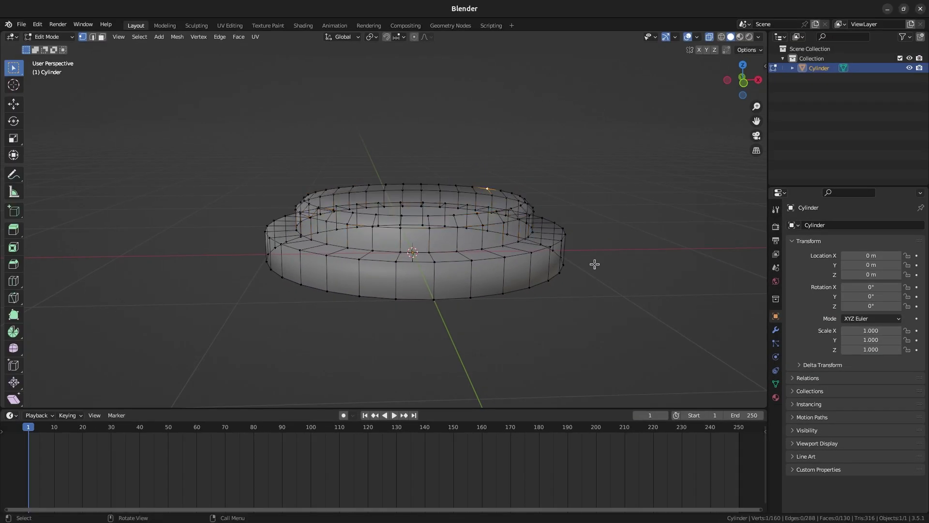
middle_drag(595, 263, 586, 255)
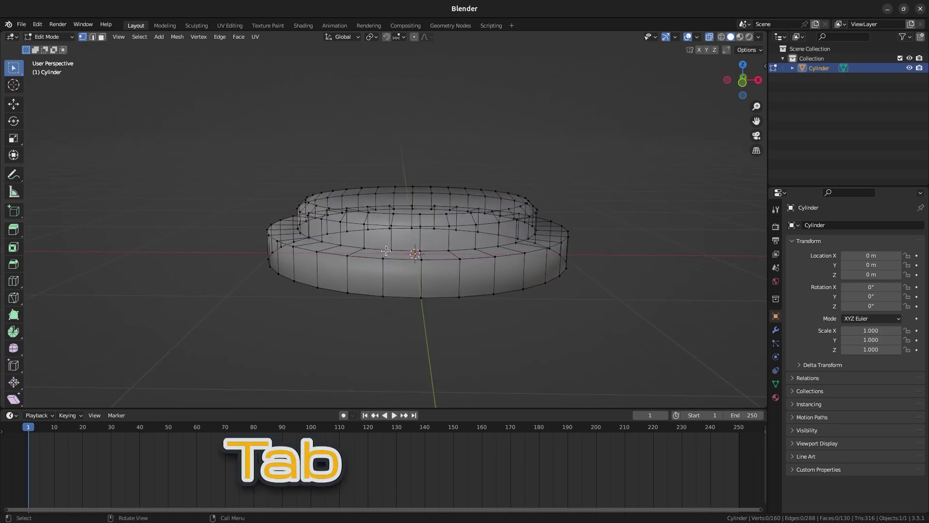
In Object Mode, add a Subdivision Surface modifier to the disc with viewport level 2.
key(Tab)
middle_drag(430, 211, 358, 189)
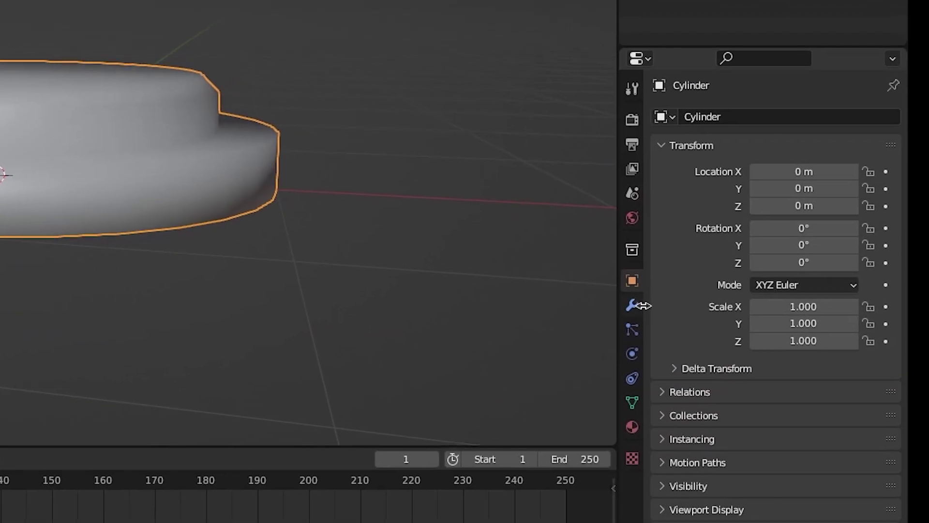
click(776, 329)
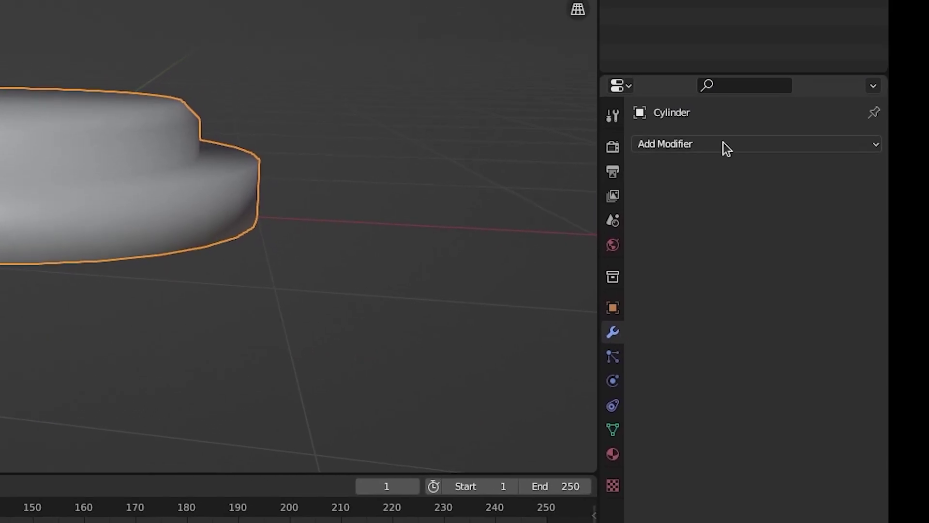
click(723, 144)
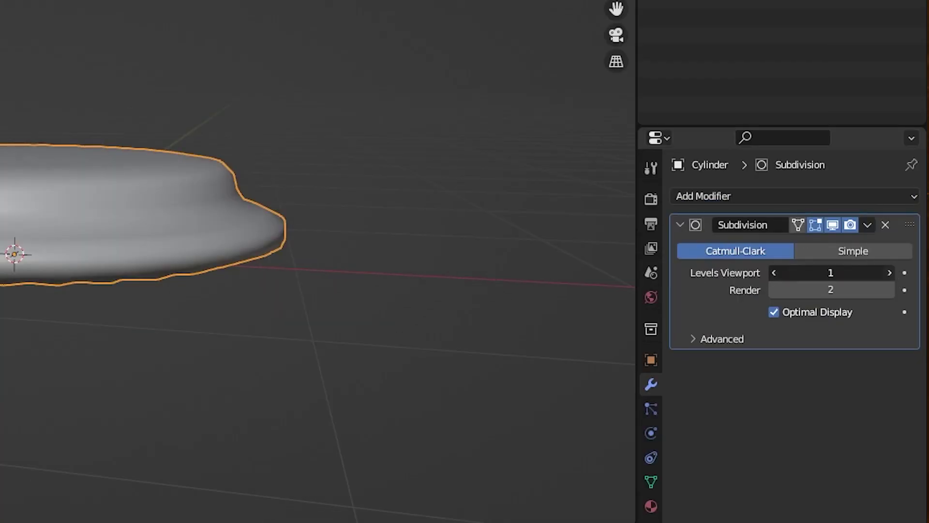
click(889, 272)
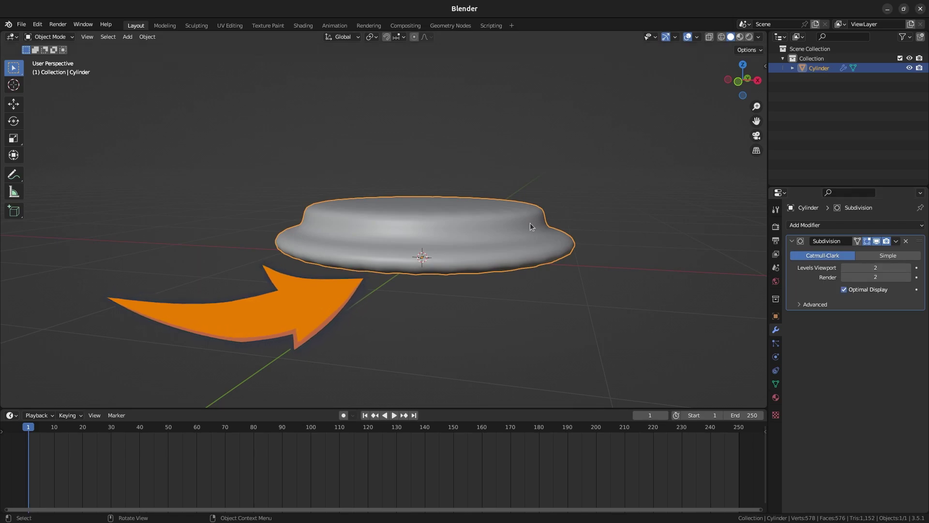
In Edit Mode, crease the disc's selected bottom rim edges with Shift+E.
key(Tab)
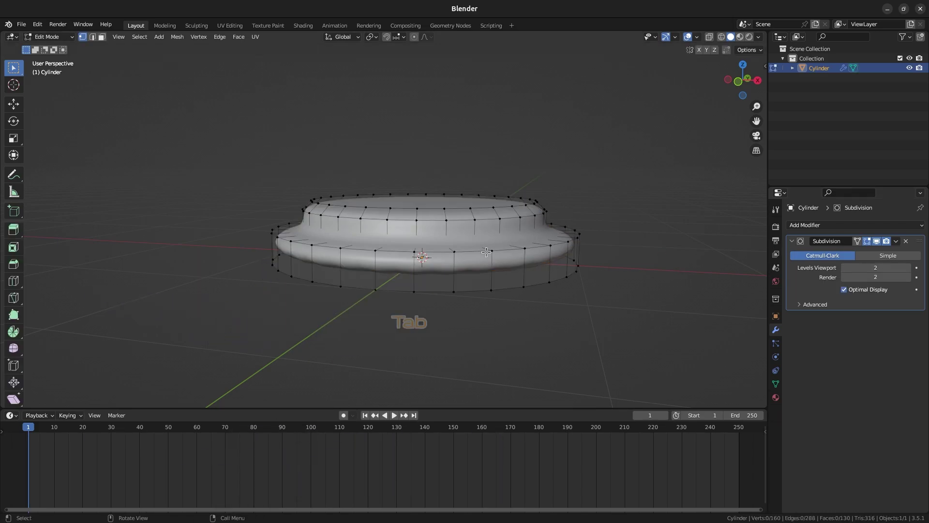
scroll(389, 238, up, 2)
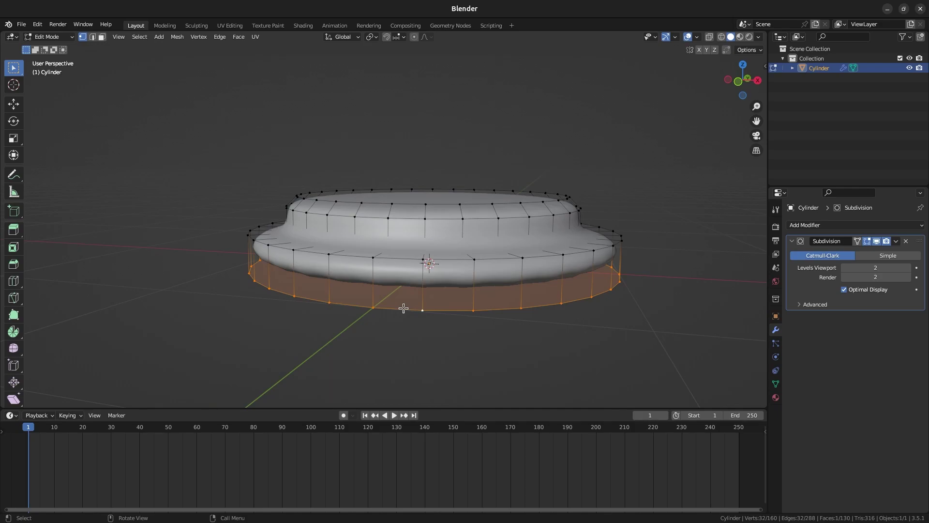
key(shift+e)
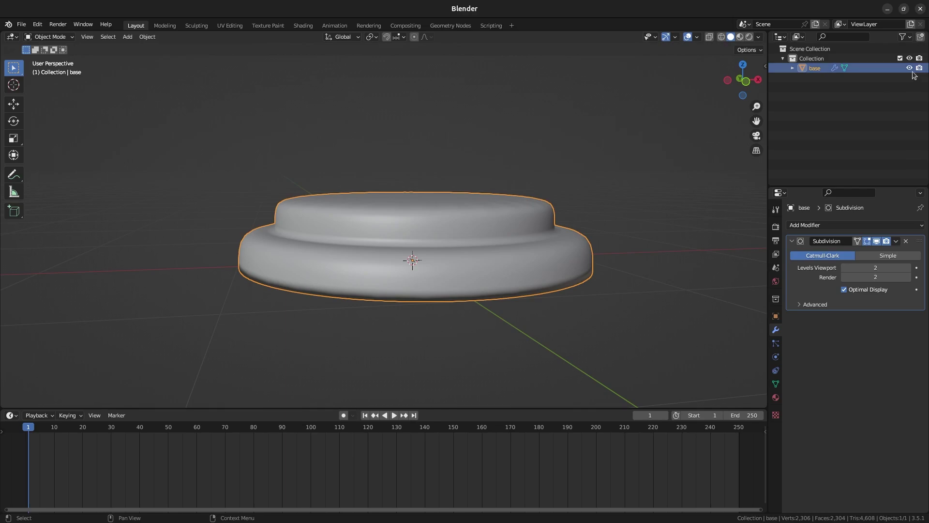
Hide the base and add a resized circle mesh.
click(910, 68)
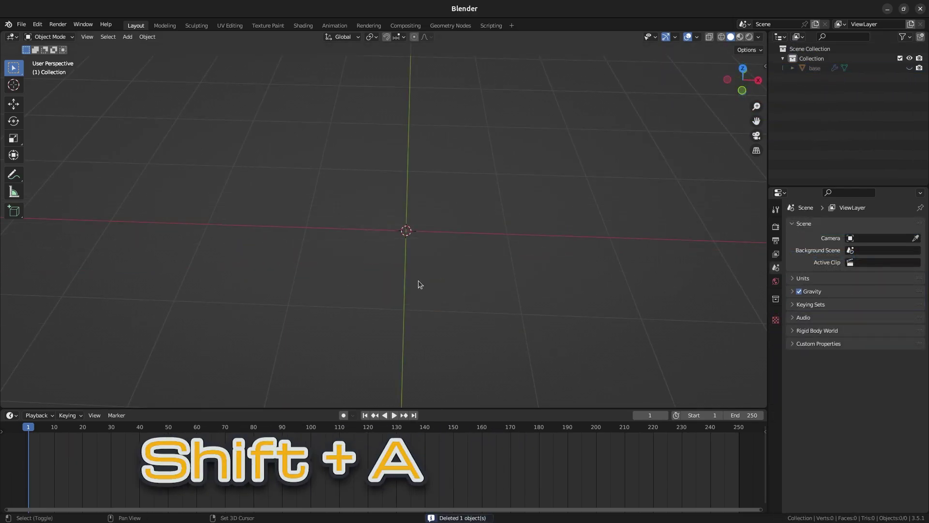
key(shift+a)
mouse_move(420, 285)
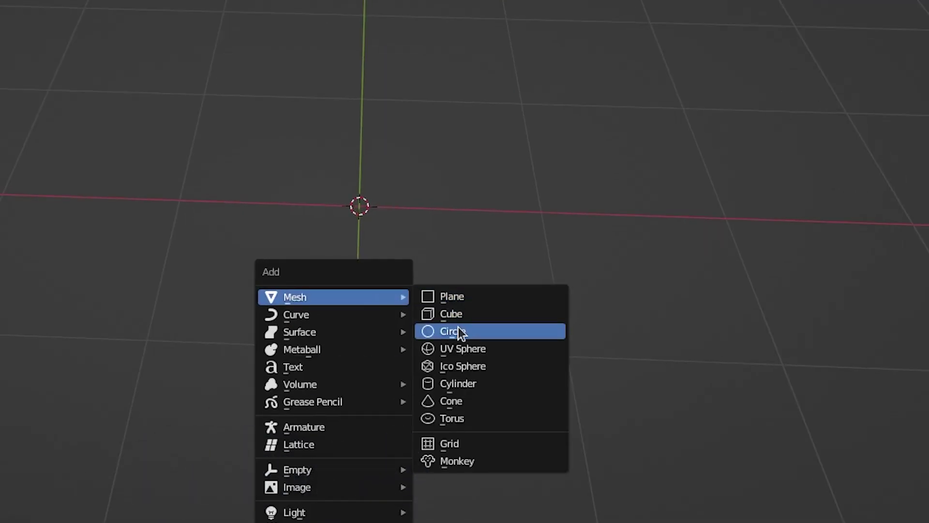
click(458, 327)
key(Tab)
key(s)
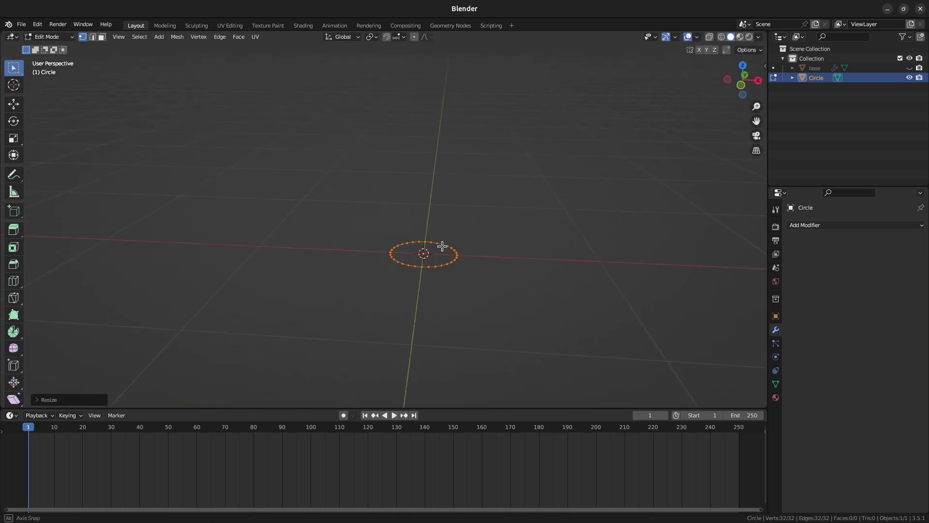
key(Tab)
middle_drag(443, 248, 477, 264)
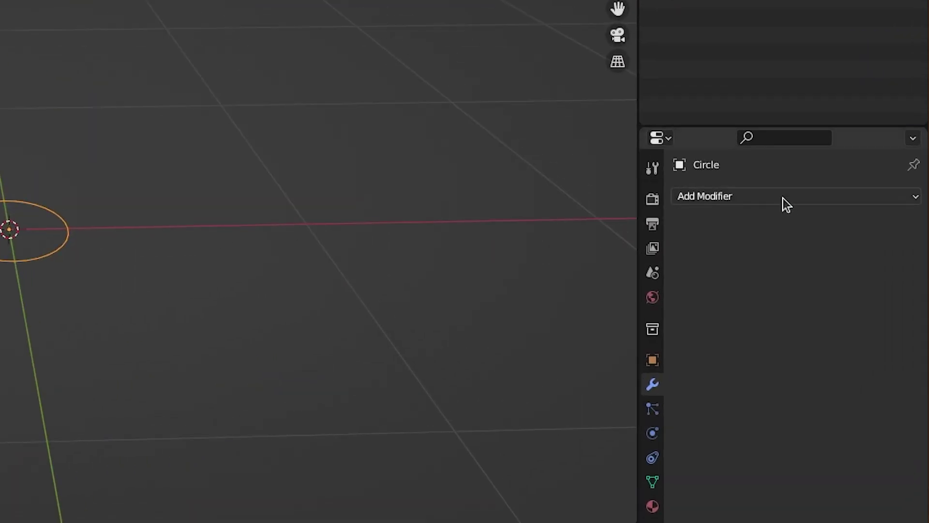
Add a Screw modifier to the circle and raise its screw height.
click(784, 198)
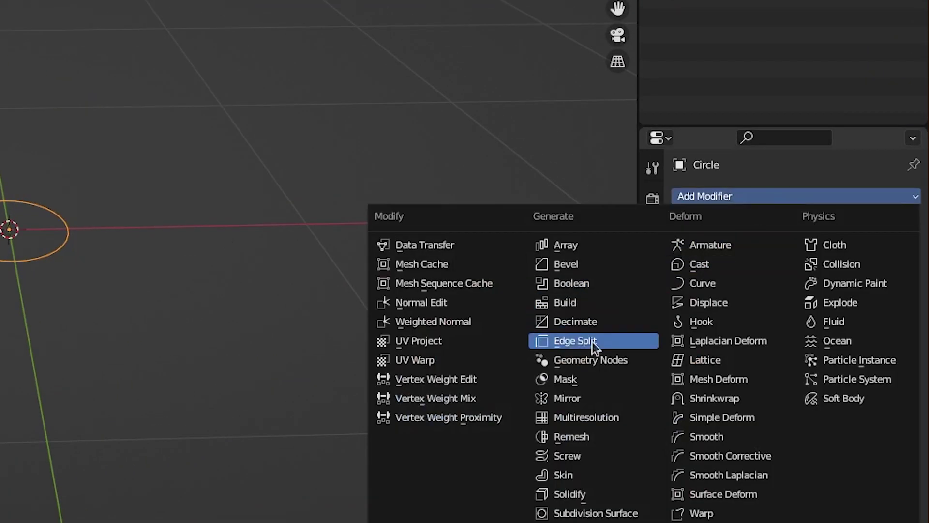
click(568, 455)
drag(833, 270, 875, 270)
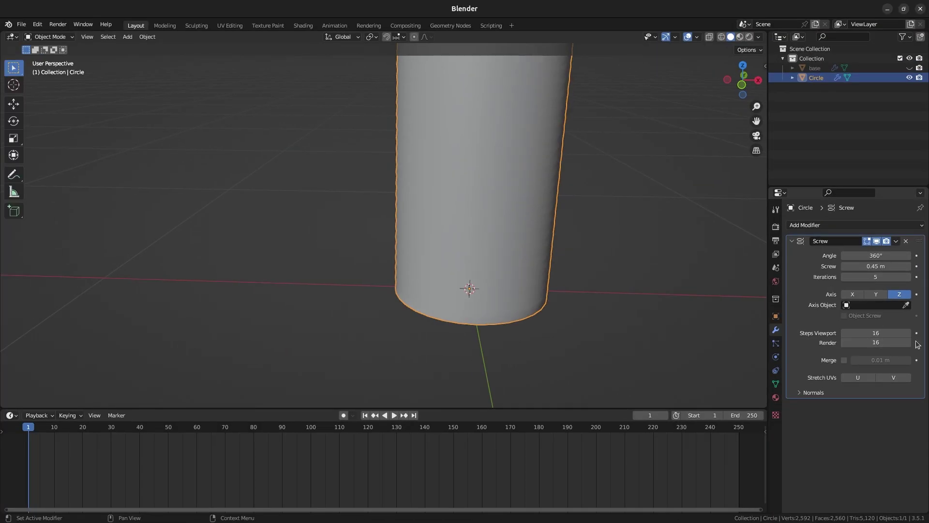
Shrink the circle profile, stand it upright on X and scale it vertically into a helix.
key(s)
key(Return)
key(r)
key(x)
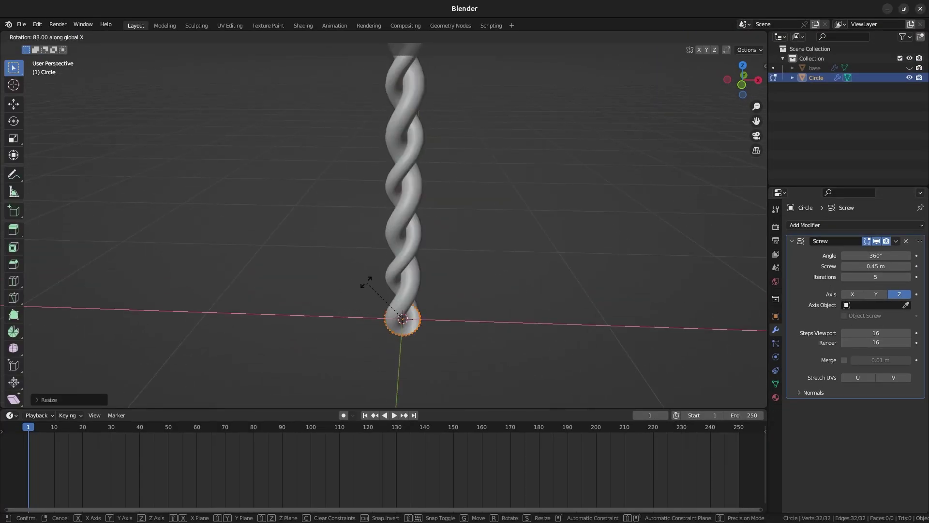
key(s)
key(z)
click(444, 382)
middle_drag(443, 382, 397, 221)
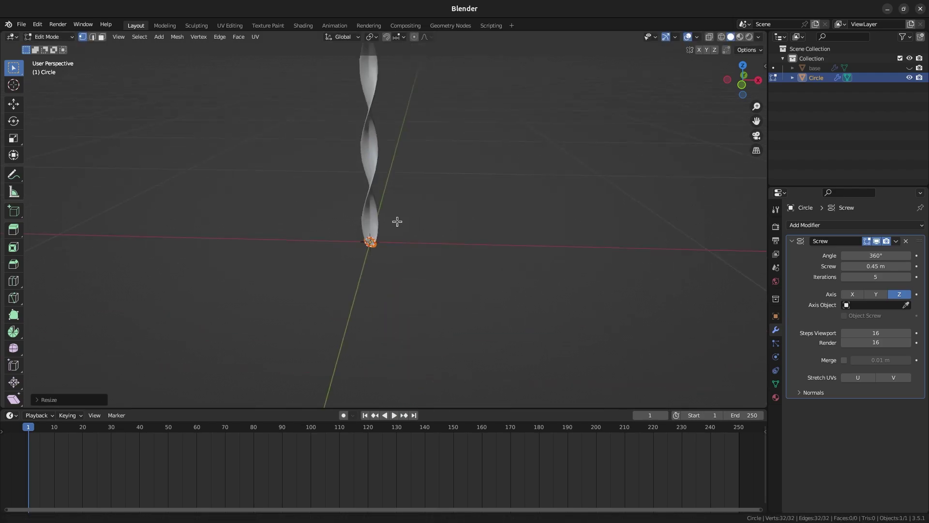
click(488, 322)
middle_drag(488, 322, 471, 263)
Unhide the base disc and move it vertically to sit on the coil.
key(Tab)
key(alt+h)
key(g)
key(z)
click(490, 188)
Add a Subdivision modifier to the helix to smooth the coil.
click(452, 275)
key(Tab)
middle_drag(587, 307, 484, 271)
key(Tab)
click(819, 225)
click(740, 429)
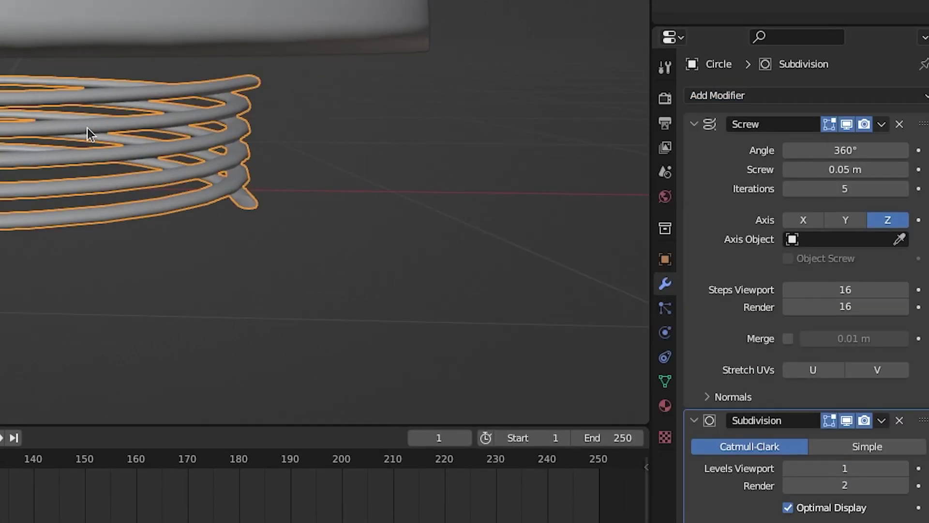
click(285, 290)
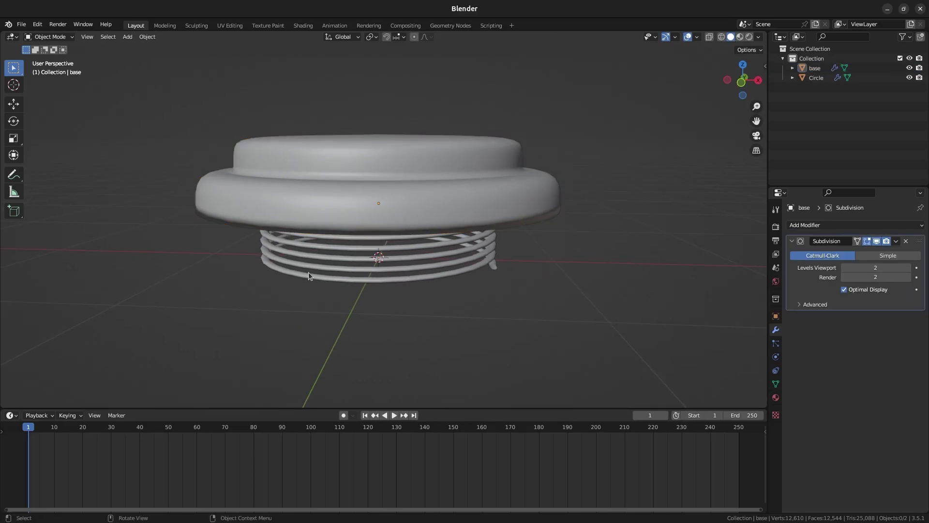
Wire the Mix node's Result into the Material Output Surface in the Shader Editor.
scroll(309, 272, up, 3)
key(Tab)
scroll(342, 106, up, 1)
key(Tab)
scroll(561, 251, down, 4)
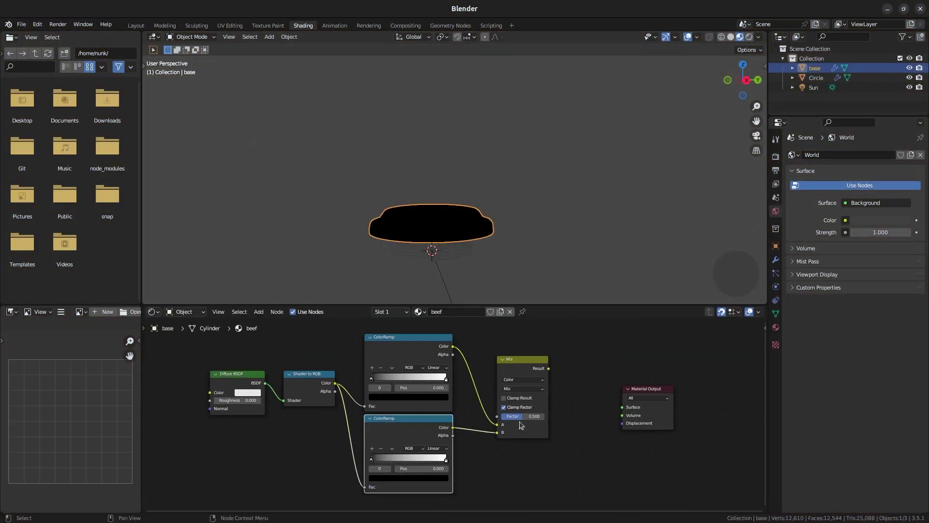
drag(549, 368, 623, 407)
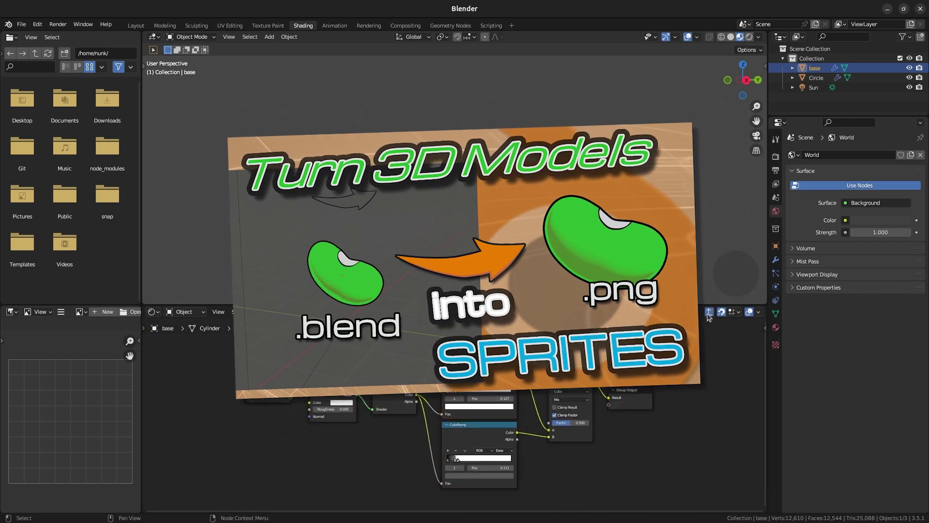
key(Tab)
key(n)
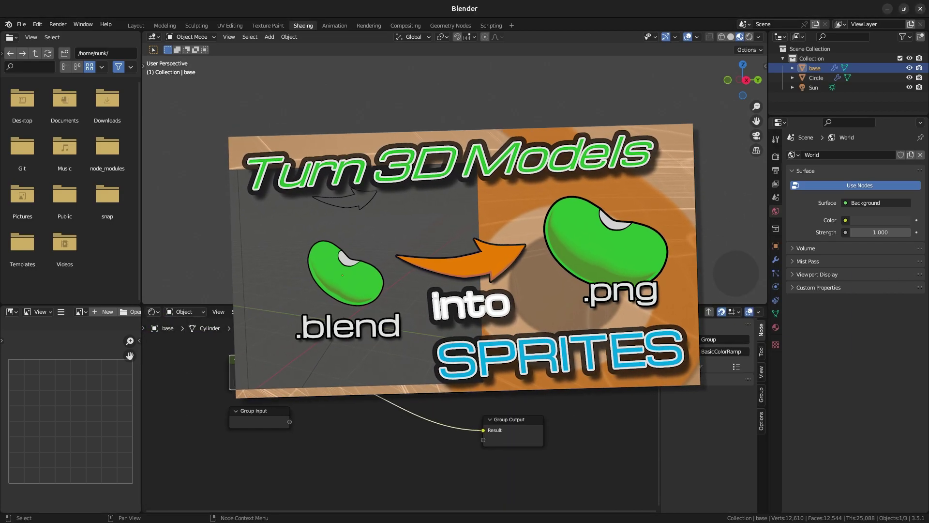
key(shift+a)
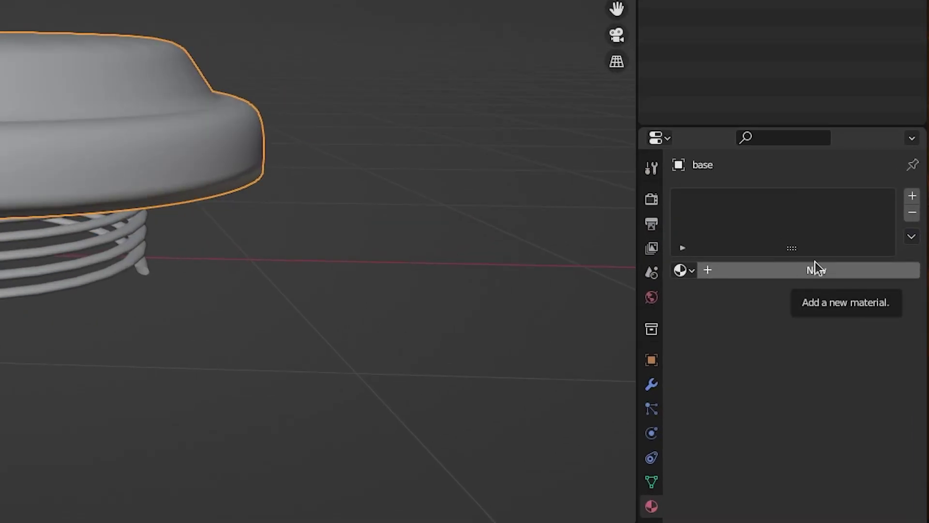
Create a new material for the base and enable Scene Lights and Scene World shading.
click(816, 268)
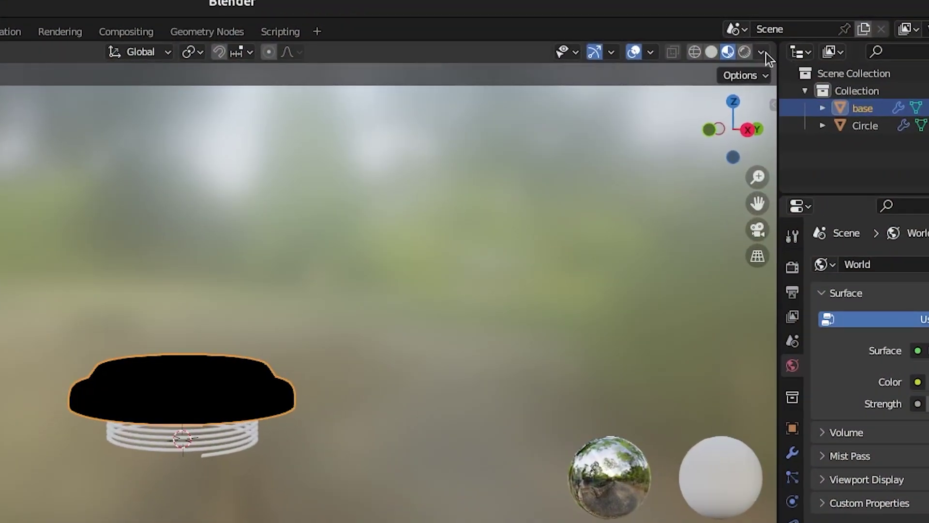
click(761, 50)
click(702, 131)
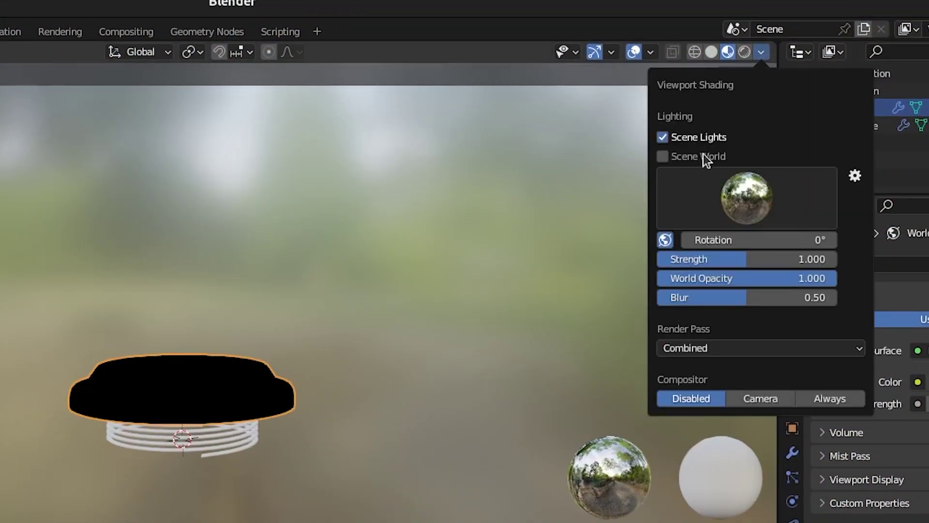
click(704, 156)
Add a Sun light and tilt its direction.
click(460, 241)
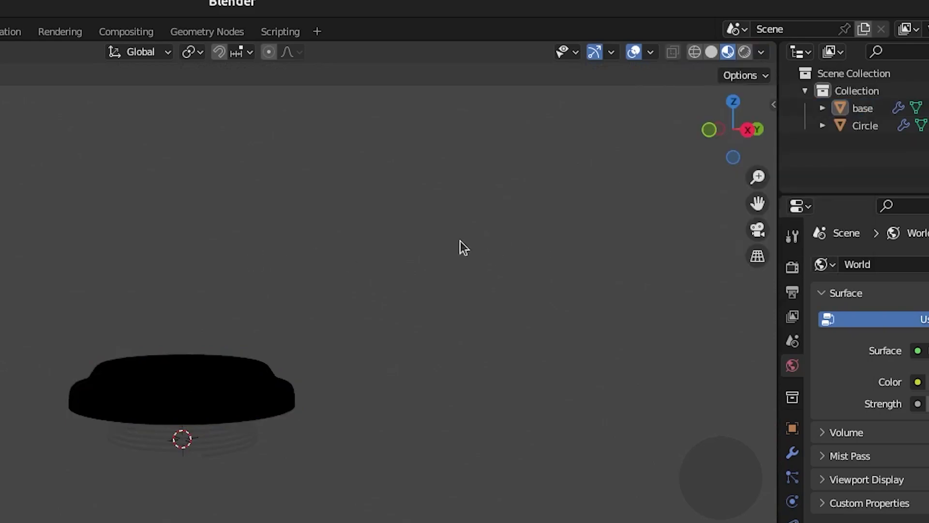
key(shift+a)
mouse_move(436, 457)
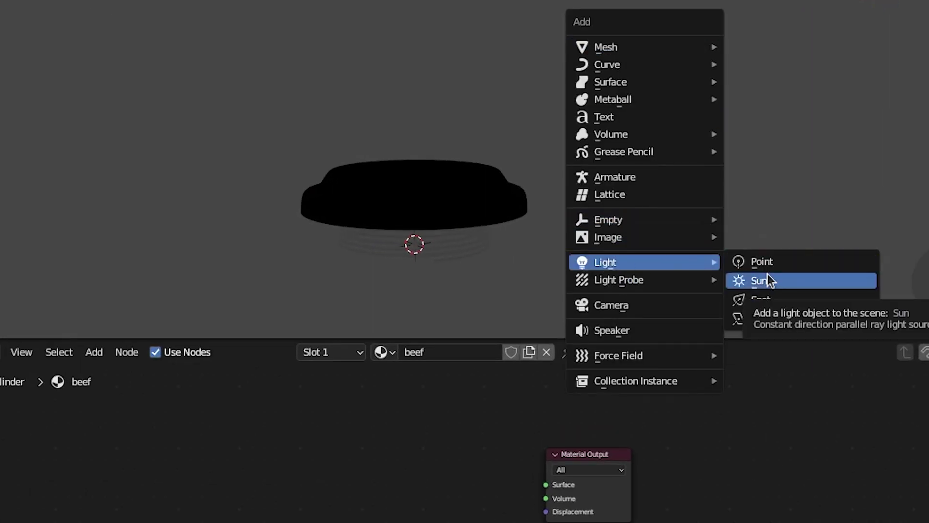
click(769, 280)
drag(426, 288, 437, 318)
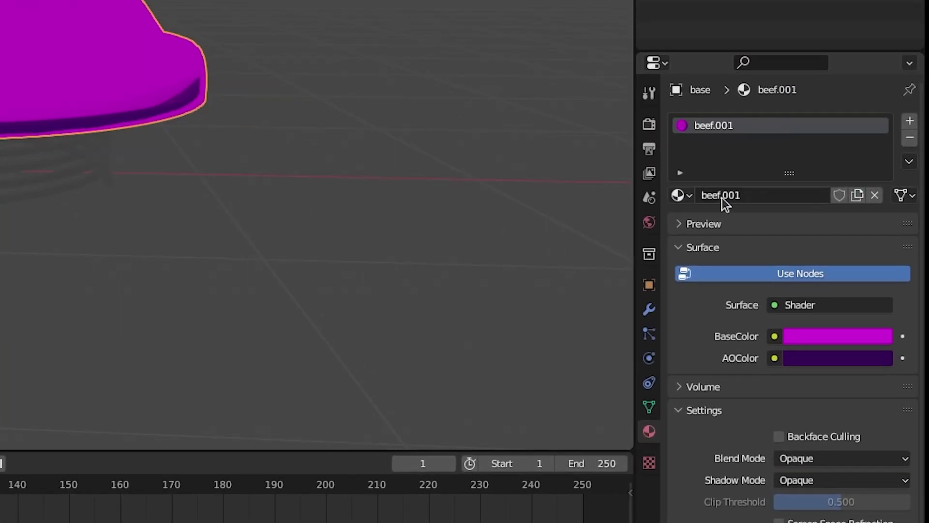
Assign the existing beef material and add a second slot holding a beef copy for steak.
click(793, 267)
click(708, 222)
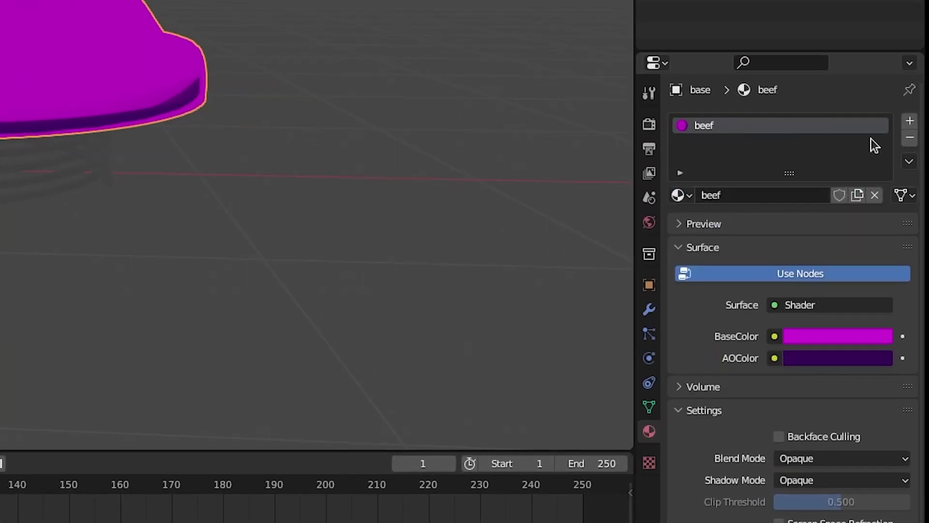
click(910, 123)
click(678, 228)
click(711, 271)
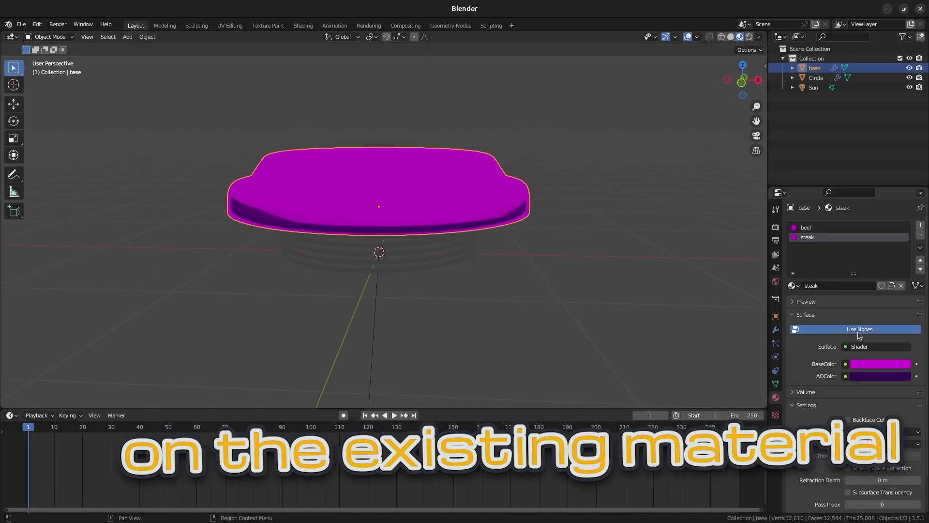
Set the steak colour and assign steak to the base's grown rim faces.
click(879, 376)
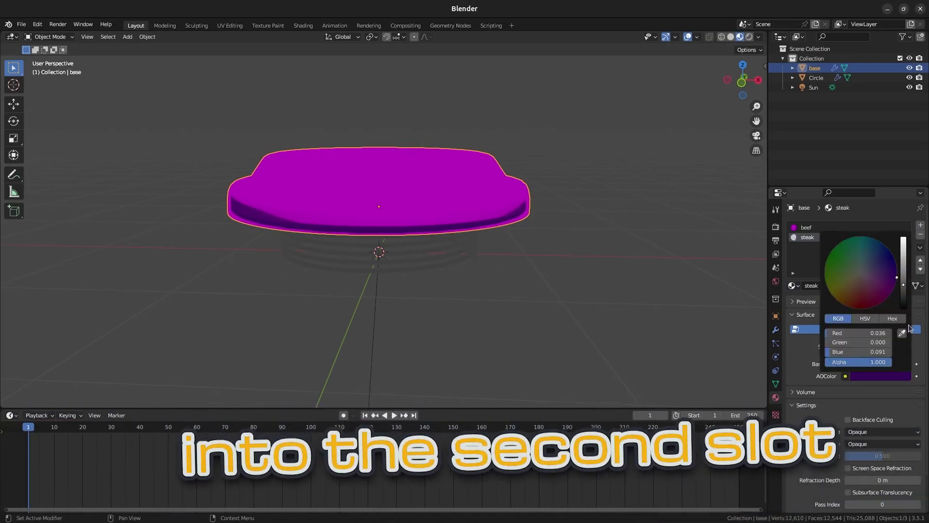
key(Tab)
key(ctrl+KP_Add)
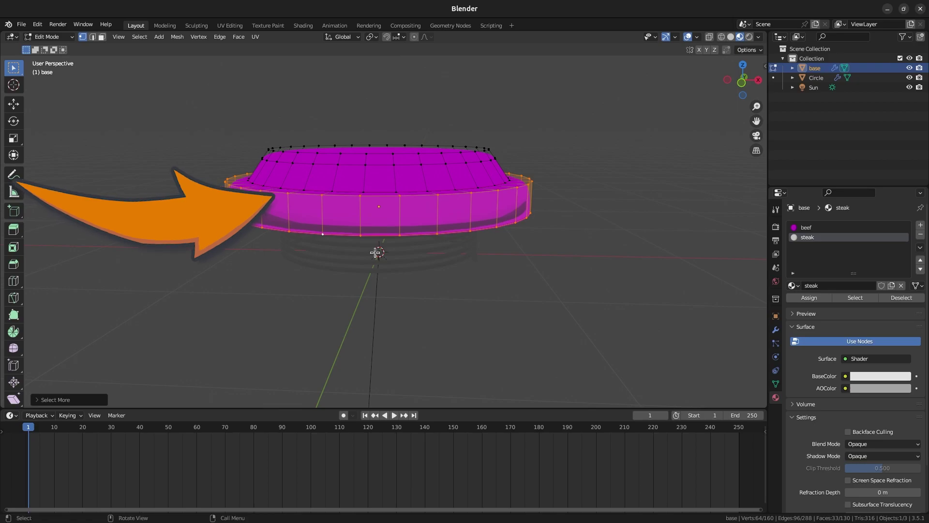
click(809, 297)
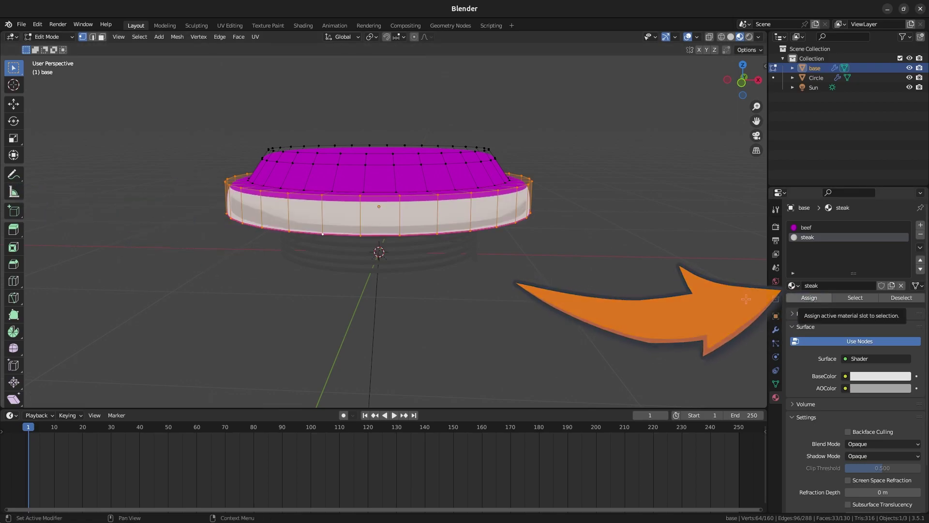
key(ctrl+KP_Add)
click(799, 298)
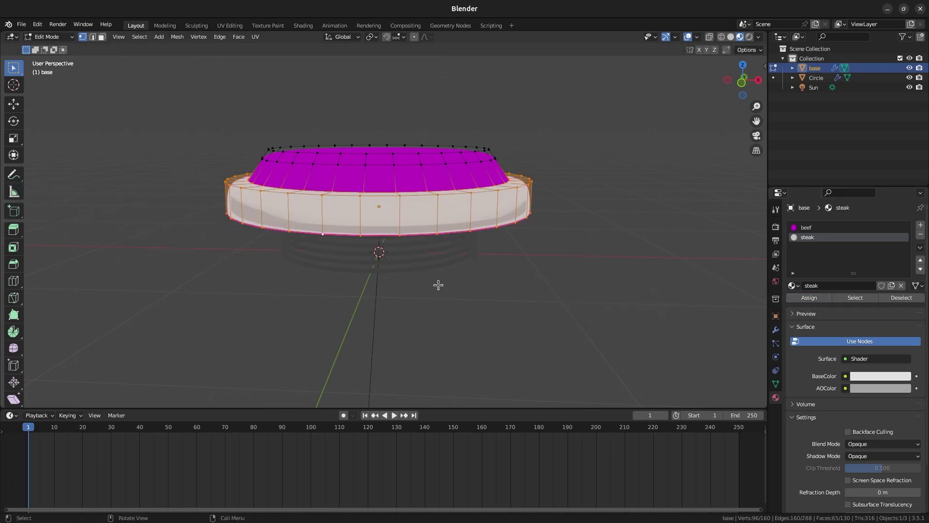
key(Tab)
Give the coil a near-black 'filet' copy of steak and add a new third material slot.
click(438, 259)
click(838, 266)
click(794, 266)
click(814, 305)
click(894, 267)
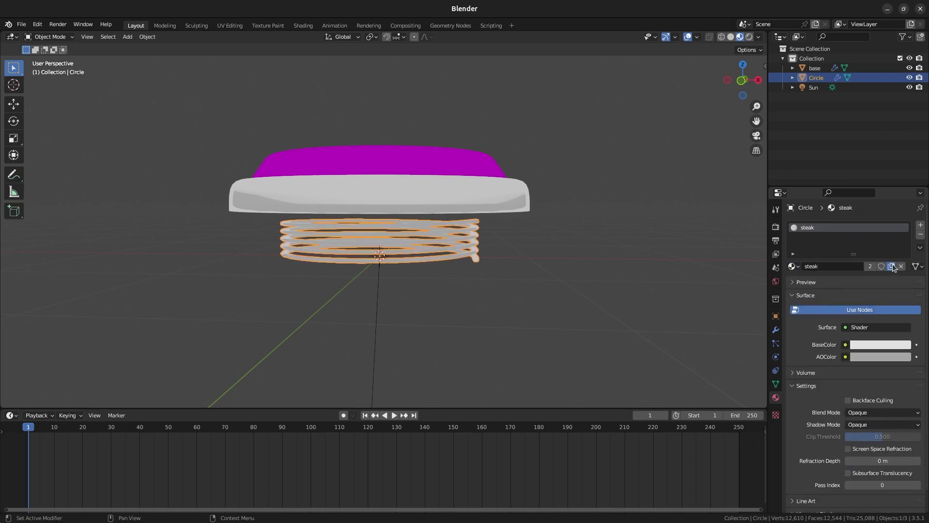
click(864, 356)
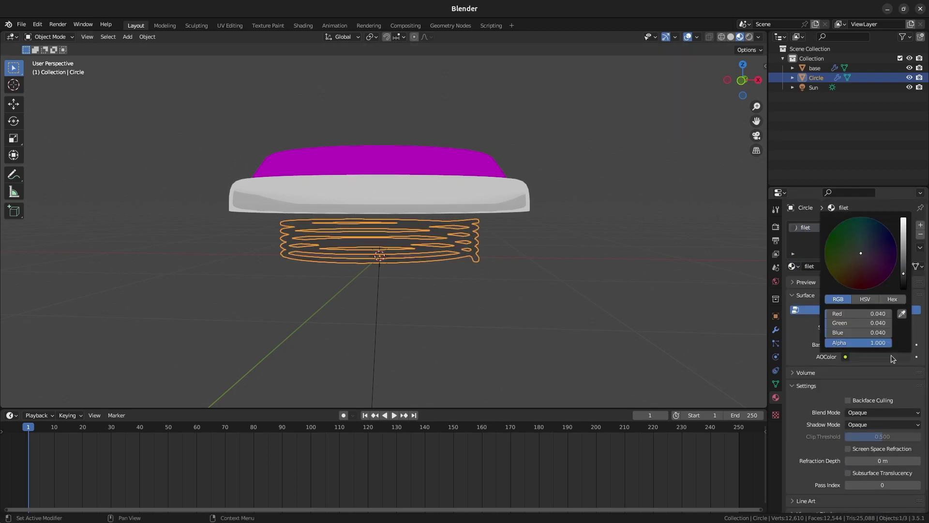
scroll(378, 218, up, 3)
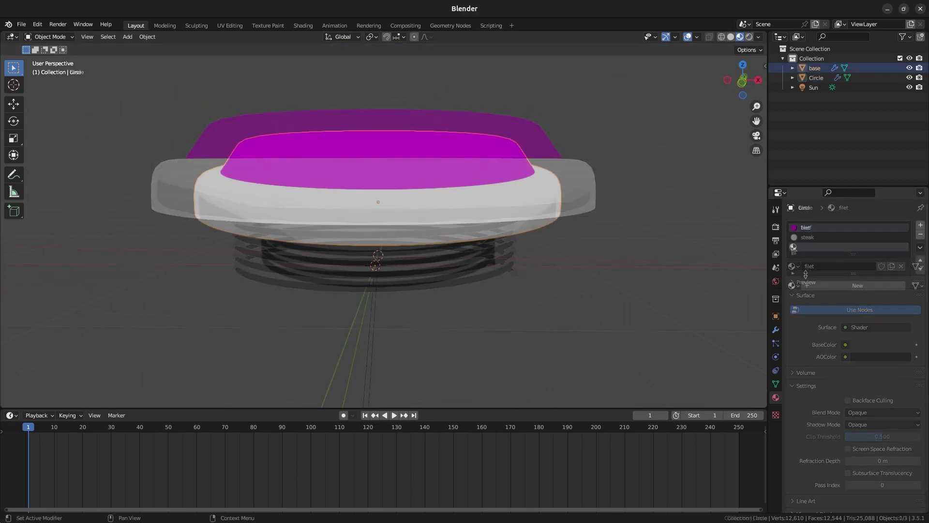
click(807, 285)
click(794, 266)
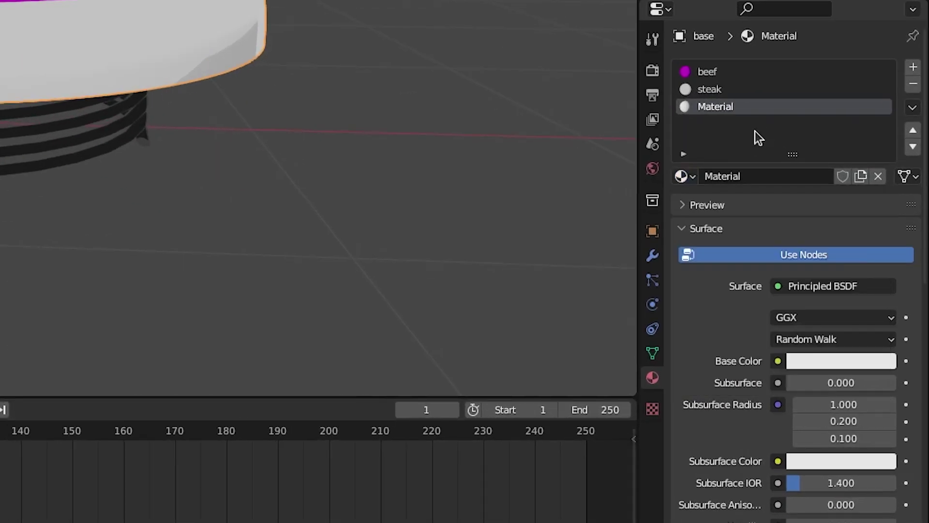
Name the third material 'outline' and make it a black Emission shader.
text(line)
key(Return)
click(855, 288)
click(678, 14)
click(830, 318)
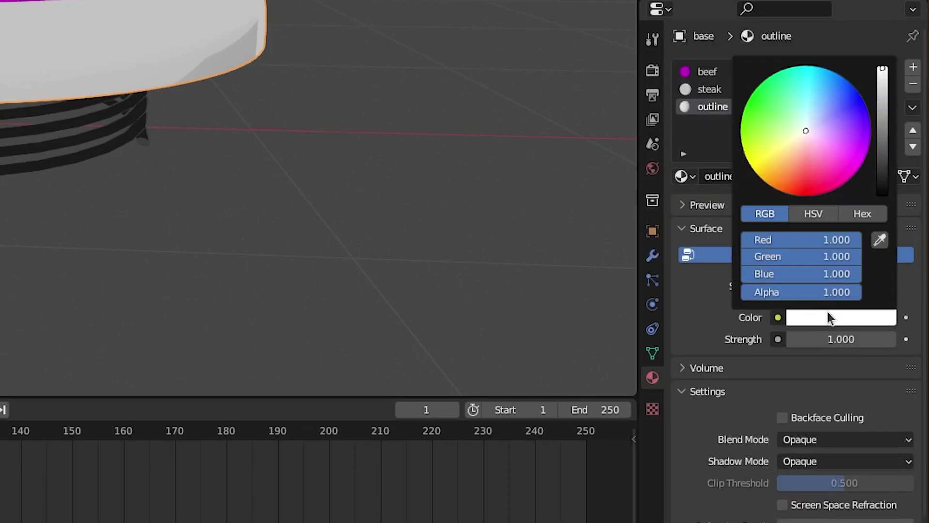
drag(881, 120, 882, 198)
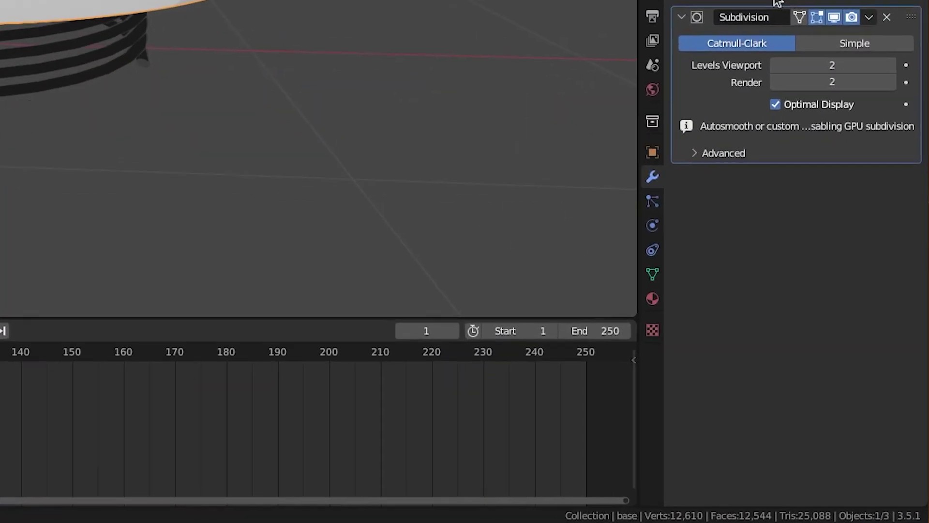
Add a Solidify modifier to the base with flipped normals.
click(726, 2)
click(576, 291)
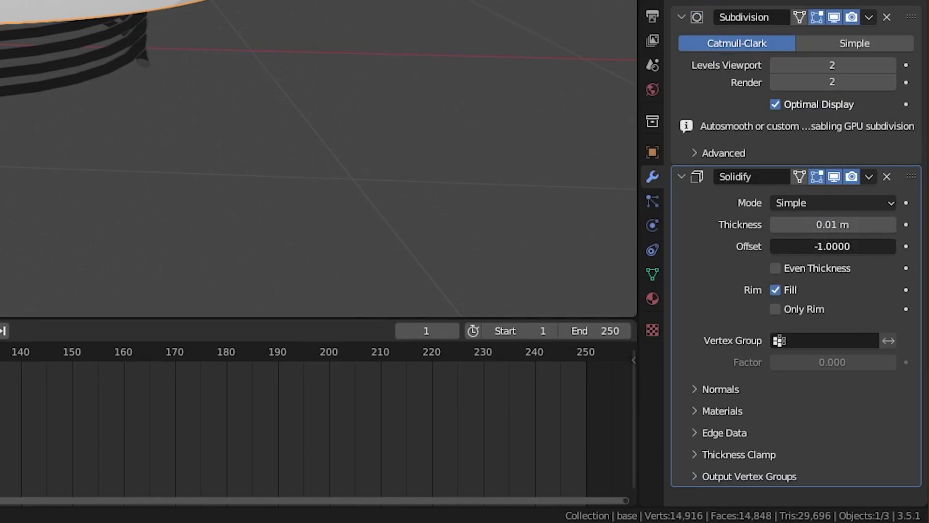
click(724, 410)
click(724, 389)
click(776, 414)
click(721, 389)
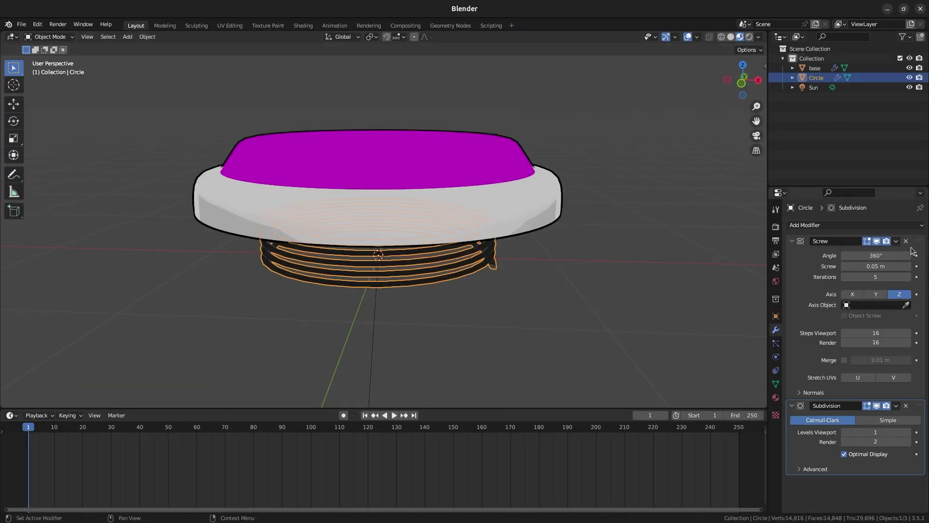
Add a Solidify modifier to the coil with offset 1.0 and Flip normals checked.
click(813, 226)
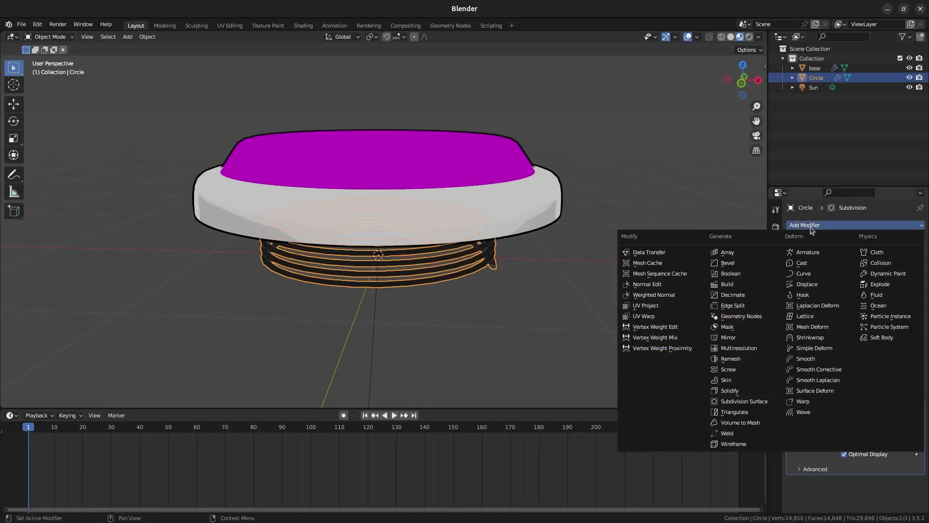
click(725, 392)
scroll(866, 428, down, 3)
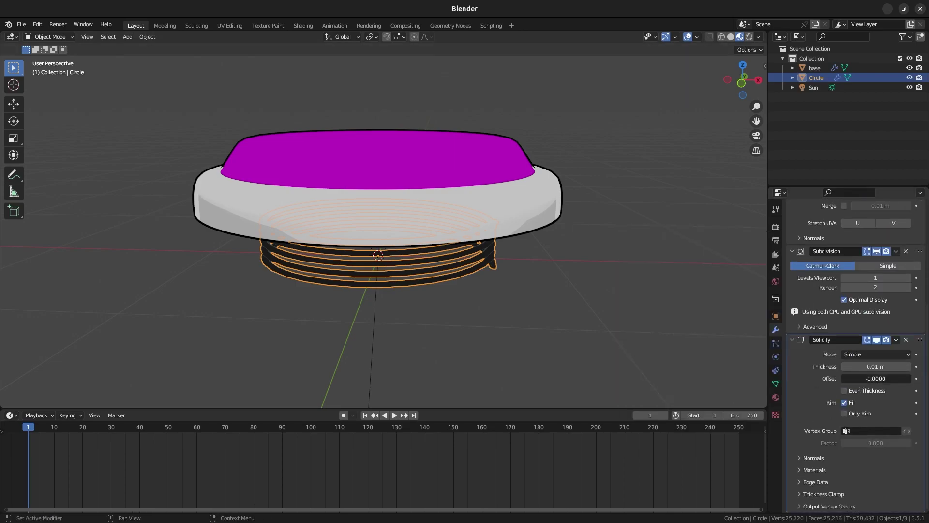
drag(866, 378, 910, 378)
click(800, 458)
click(844, 472)
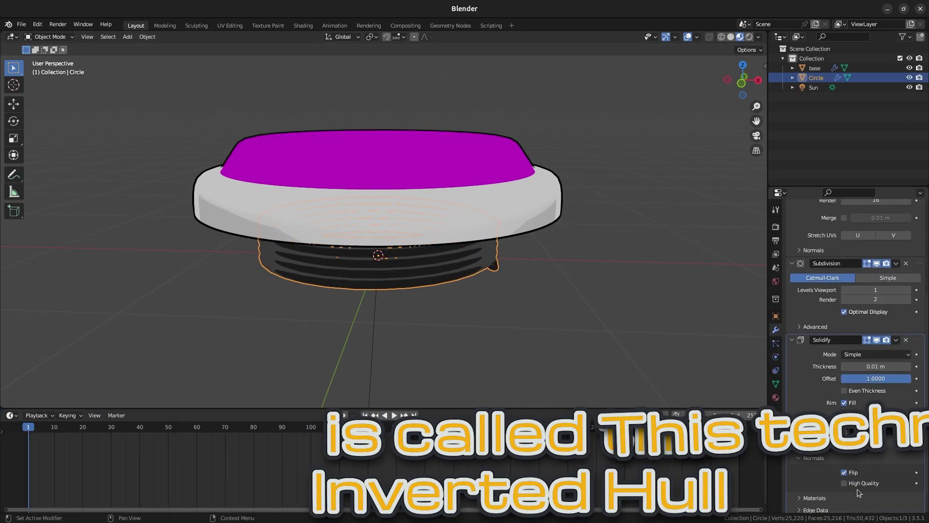
click(810, 458)
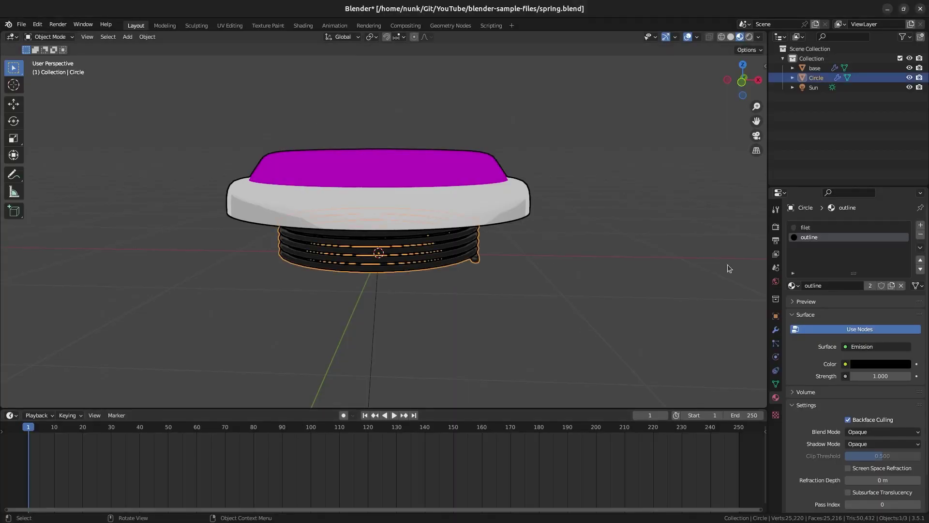
Make the spring coil taller, key its Screw height, and set the end frame to 30.
mouse_move(834, 268)
mouse_down()
mouse_move(848, 271)
mouse_move(829, 271)
mouse_up()
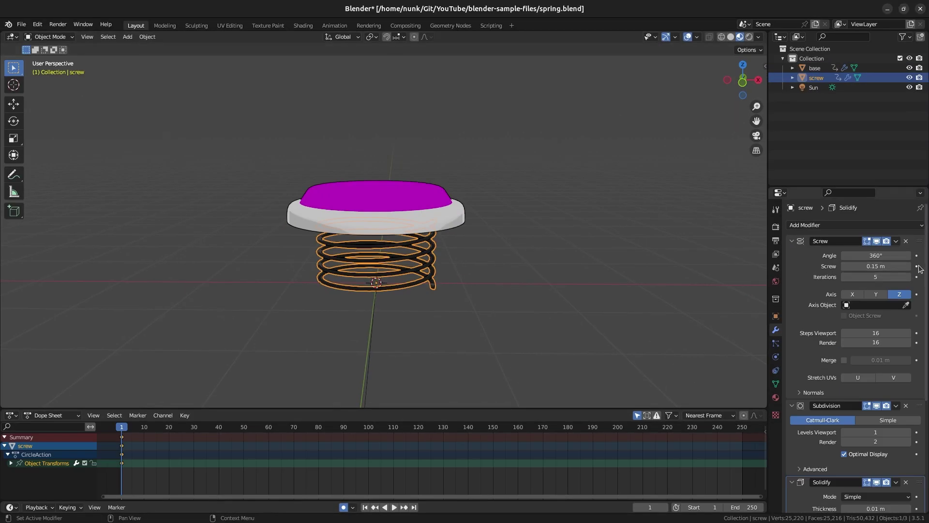
click(917, 267)
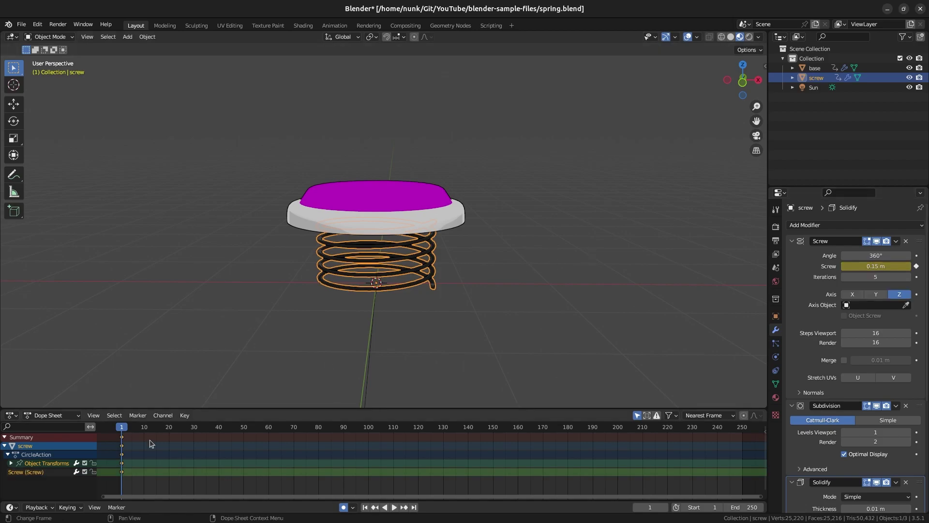
click(740, 507)
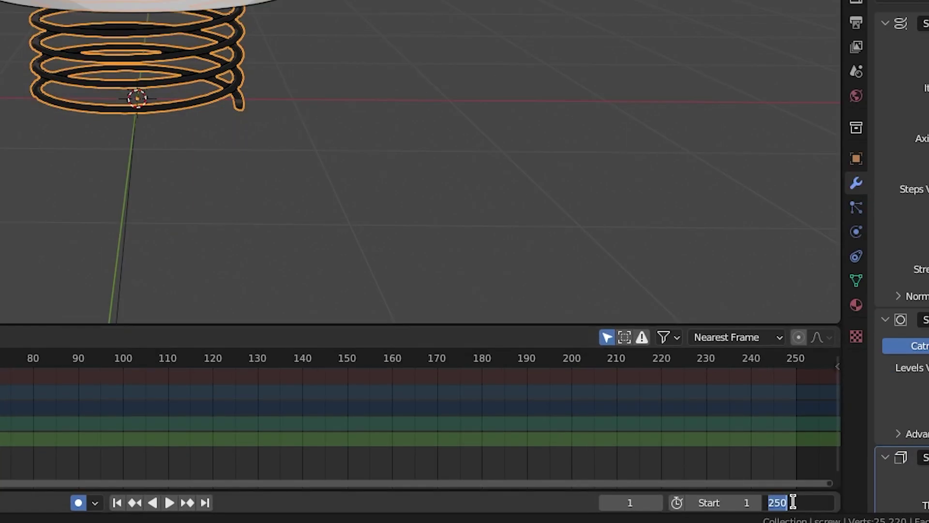
text(3)
text(0)
key(Return)
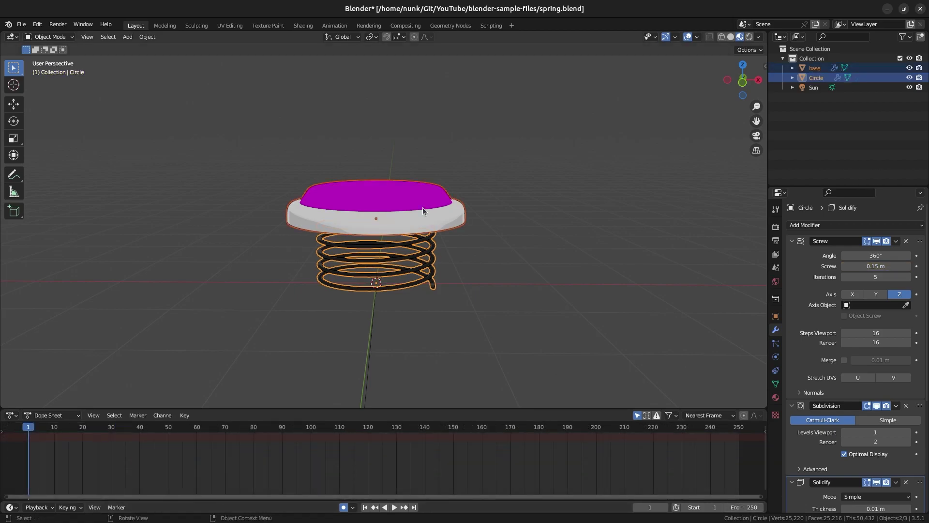
Keyframe location, rotation and scale of the base and spring, plus the 0.15 m Screw height.
click(423, 208)
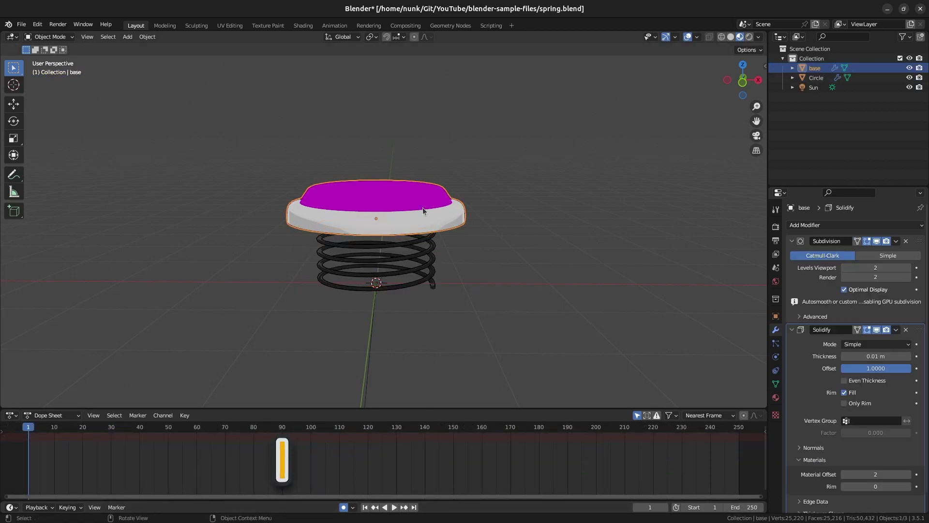
key(i)
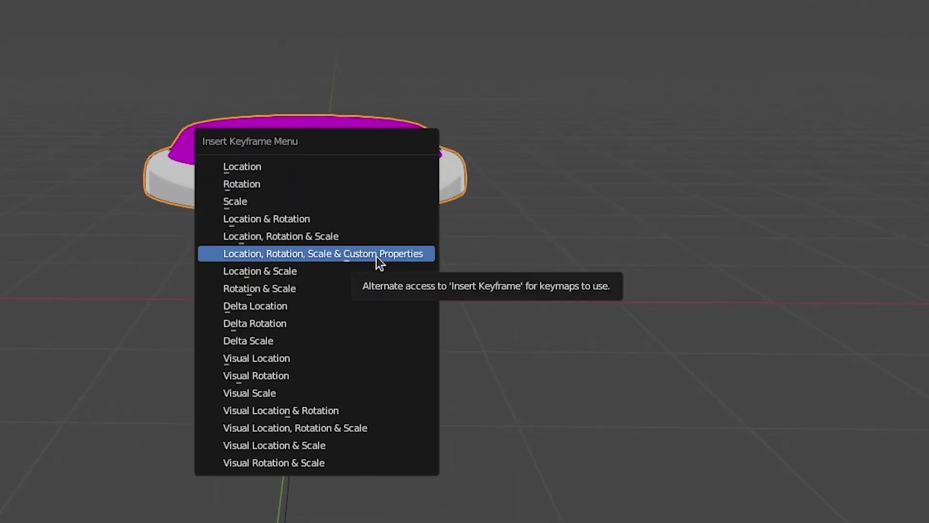
click(348, 242)
click(347, 246)
key(i)
click(346, 248)
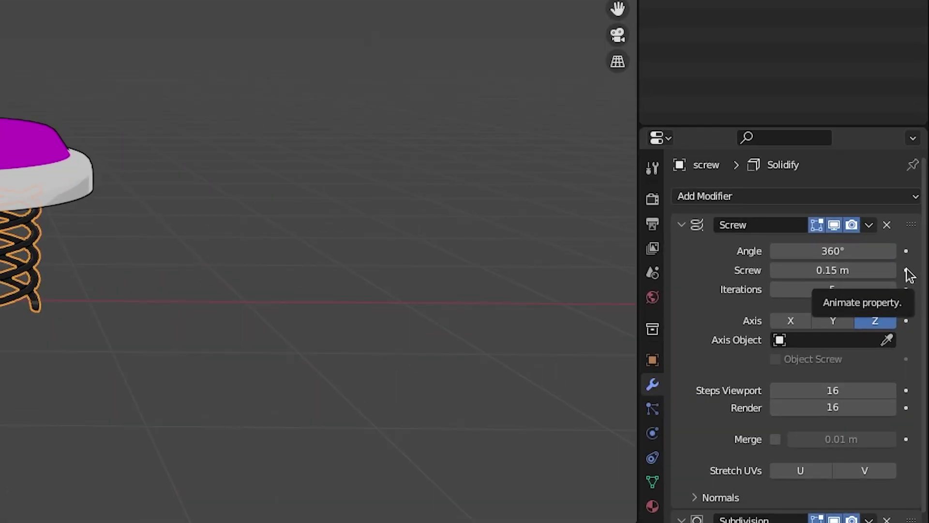
click(917, 266)
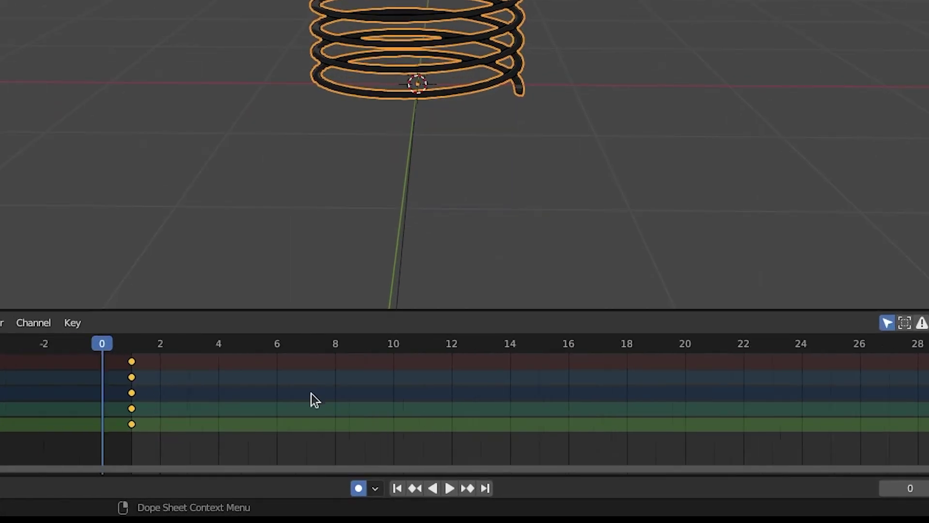
At frame 5, lower the keyed Screw height to 0.05 m.
scroll(312, 396, down, 3)
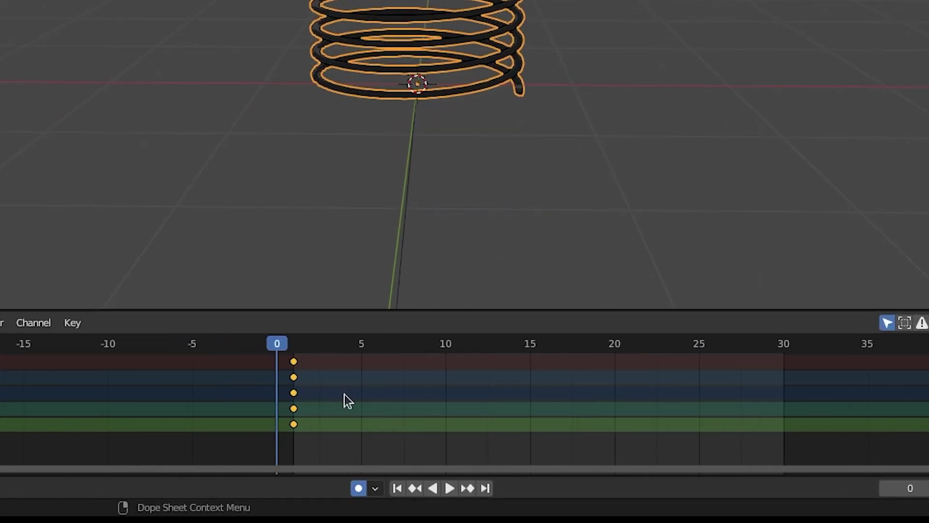
click(362, 394)
ctrl+scroll(256, 398, down, 2)
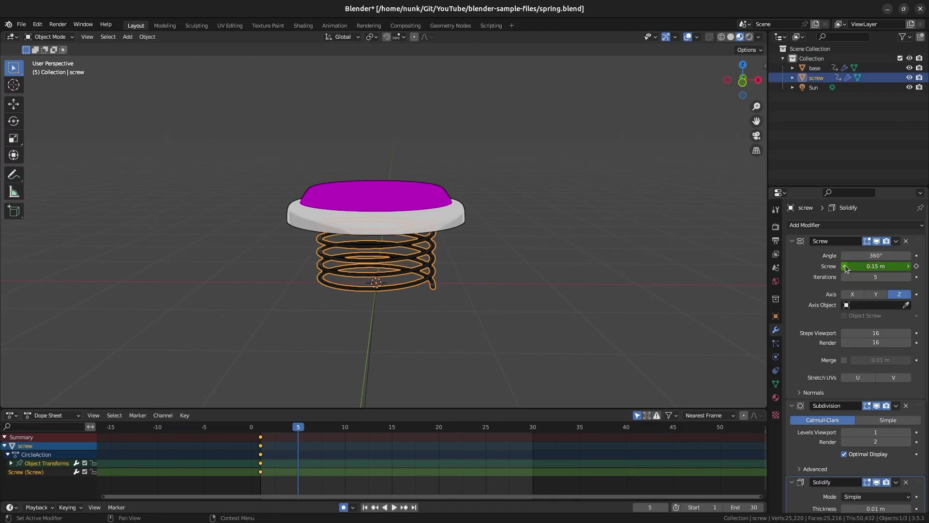
click(845, 267)
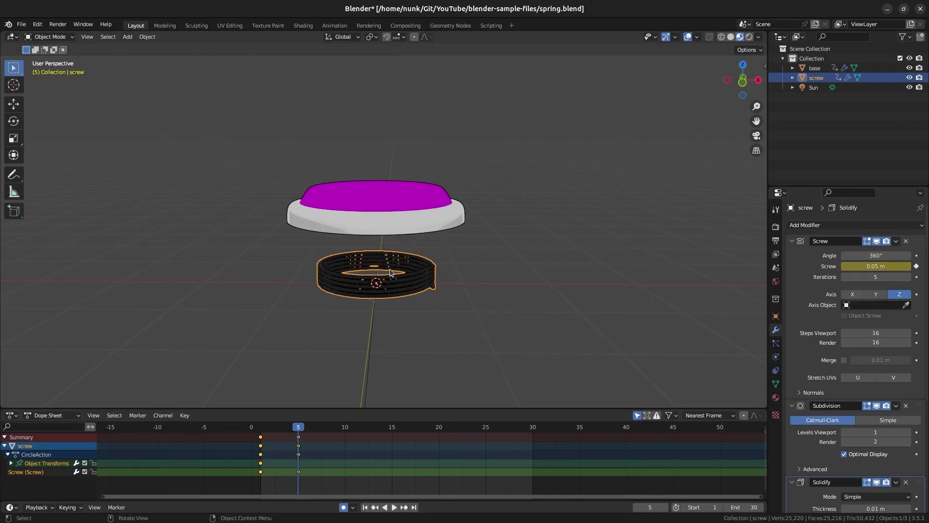
scroll(406, 282, up, 2)
Widen the spring to about 1.24 scale, then select the base in front view.
key(s)
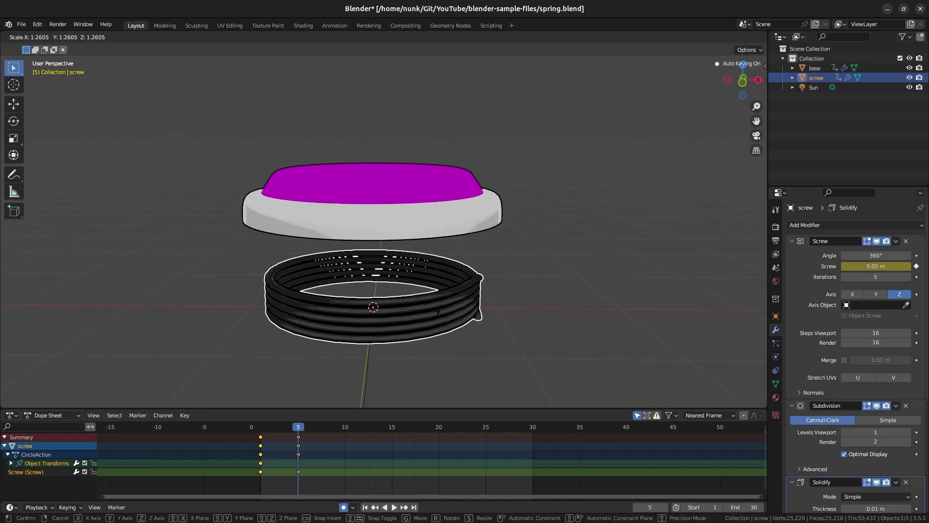
key(Escape)
key(shift+z)
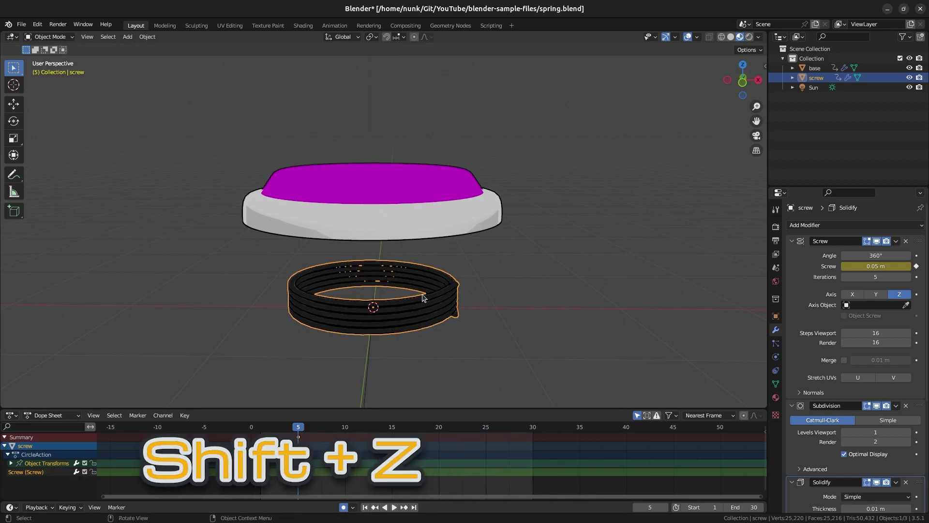
key(s)
click(436, 299)
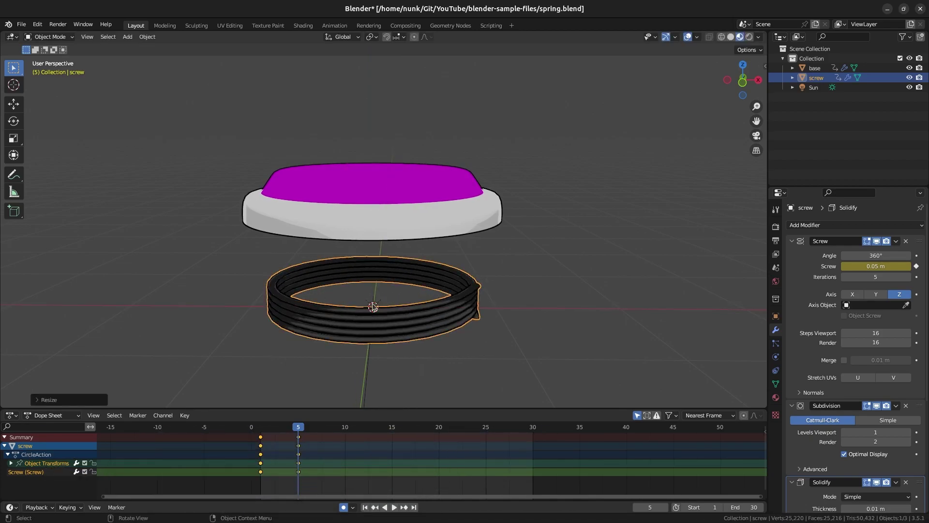
click(379, 207)
key(KP_1)
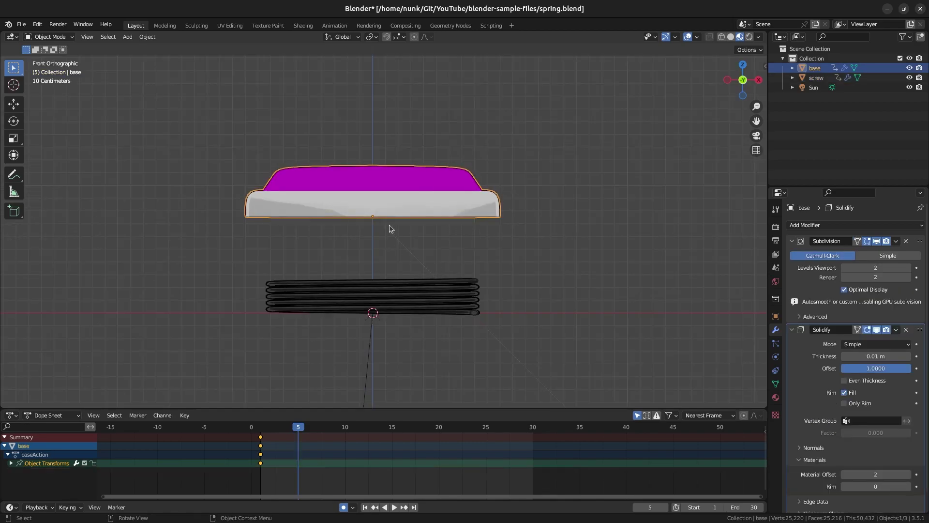
Lower the base onto the squashed spring, then key a 0.25 m Screw height at frame 10.
key(g)
key(z)
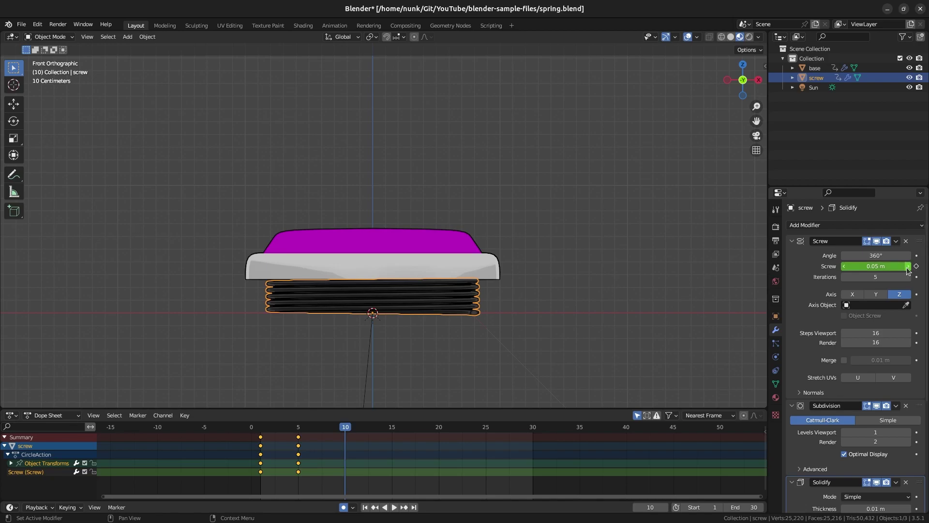
click(908, 270)
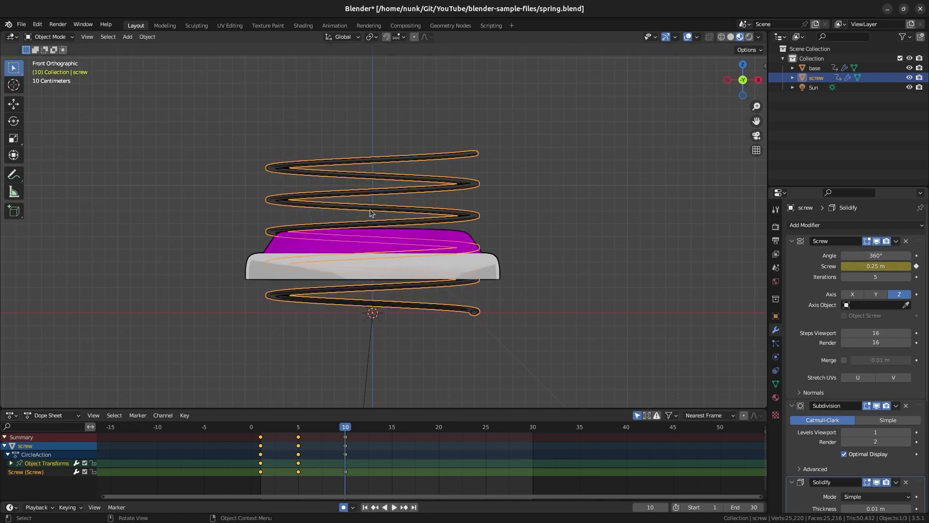
Reset the spring's scale and rescale it along its height.
key(alt+s)
middle_drag(385, 207, 368, 252)
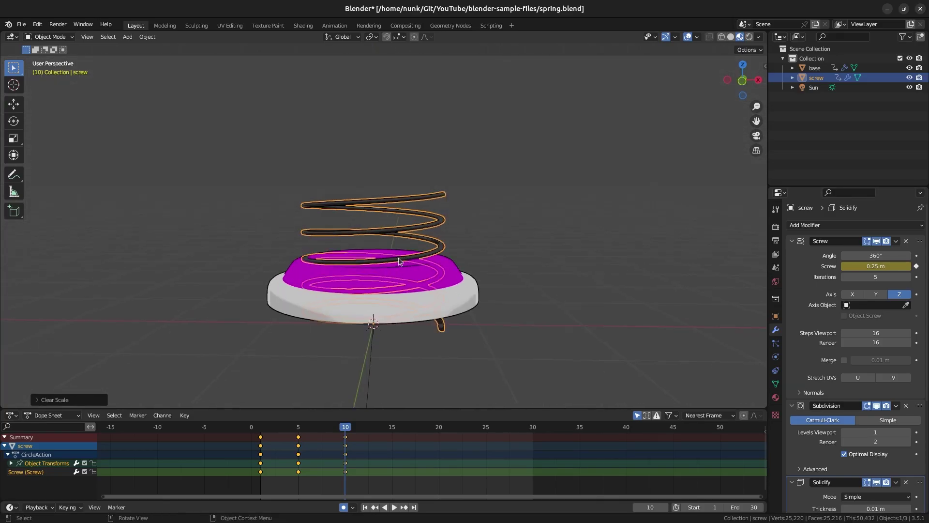
key(s)
key(shift+z)
click(377, 260)
Raise the base vertically above the stretched spring in front view.
click(435, 297)
key(KP_1)
key(g)
key(z)
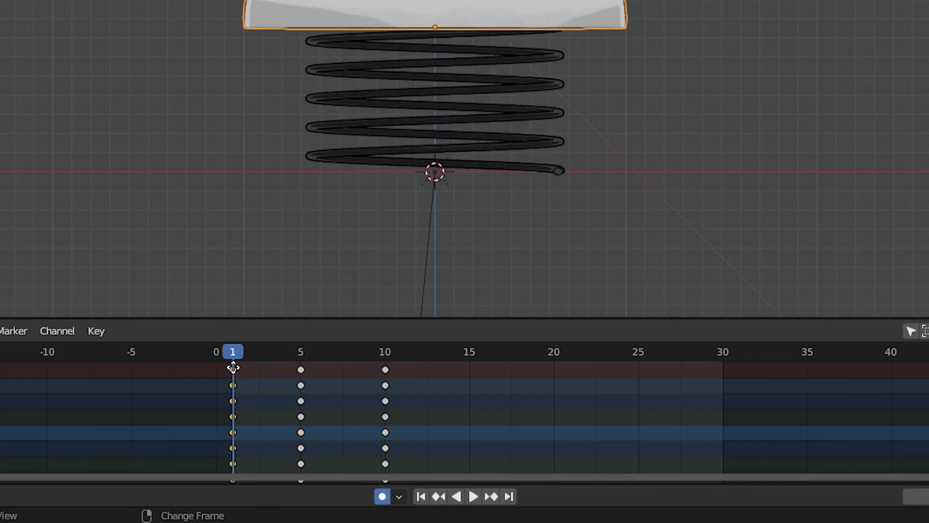
Duplicate the frame-1 keys and move the copies to frame 30, previewing the bounce.
key(shift+d)
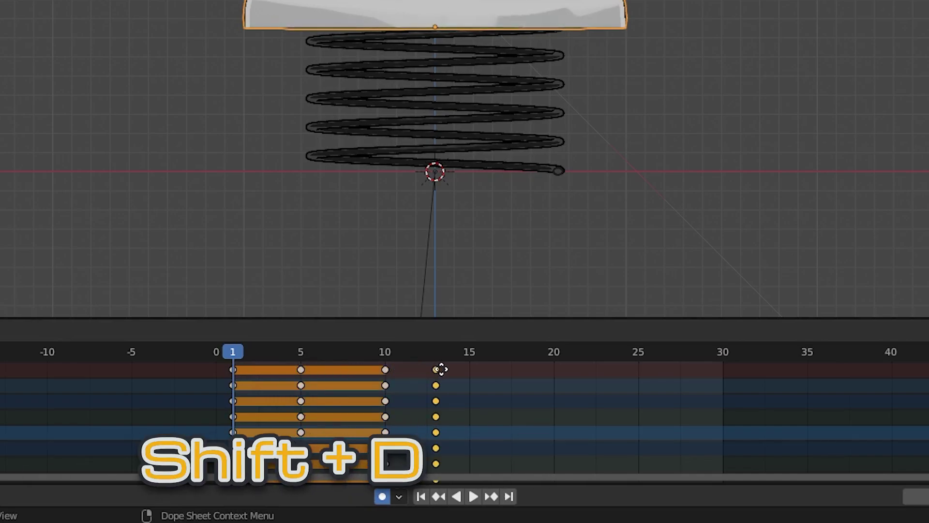
click(468, 369)
key(space)
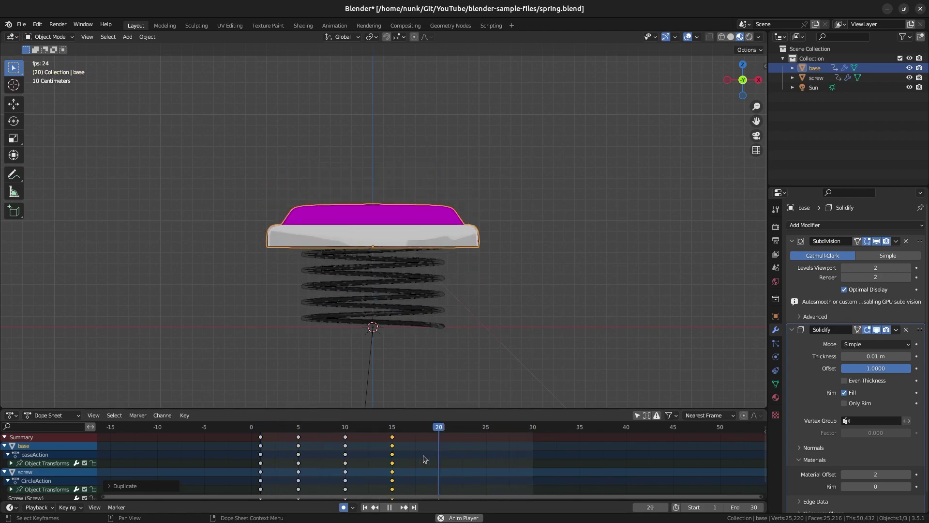
key(Escape)
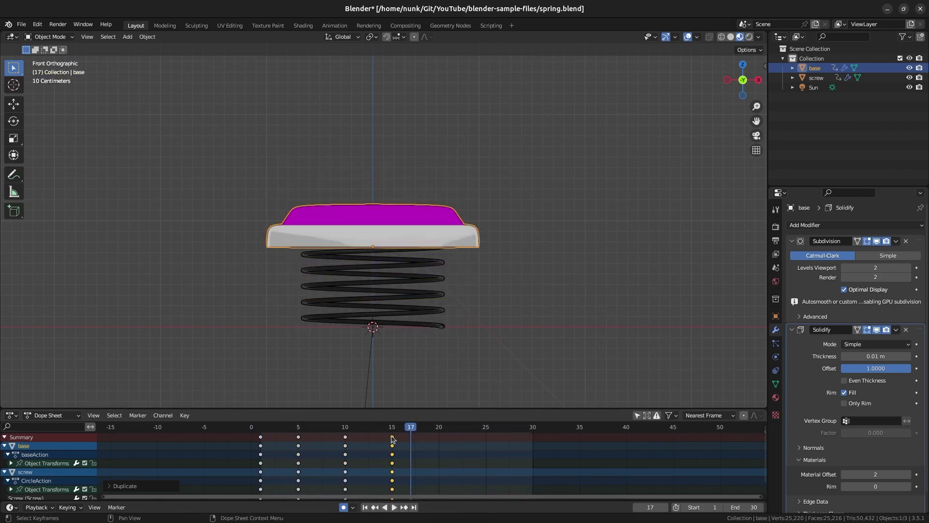
drag(410, 439, 533, 439)
key(space)
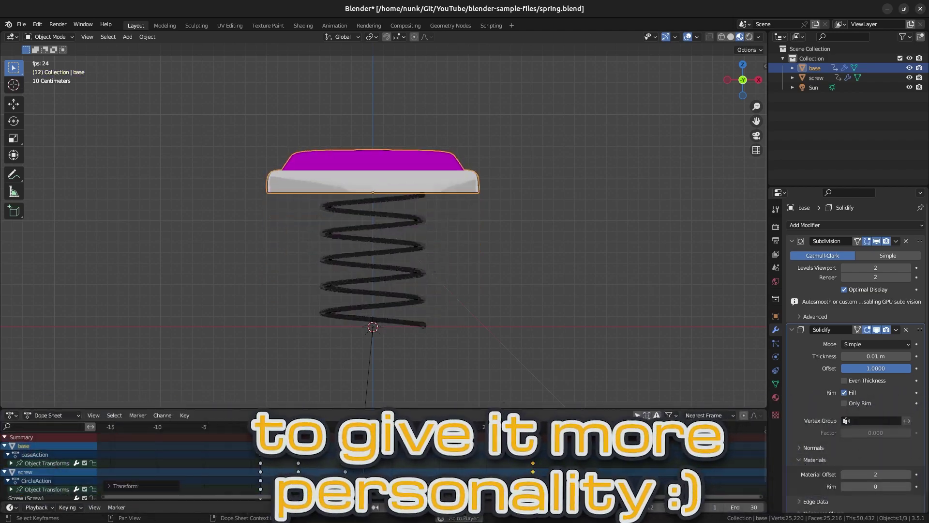
Tilt the base around the X axis at frame 5 and preview the motion.
click(300, 427)
key(r)
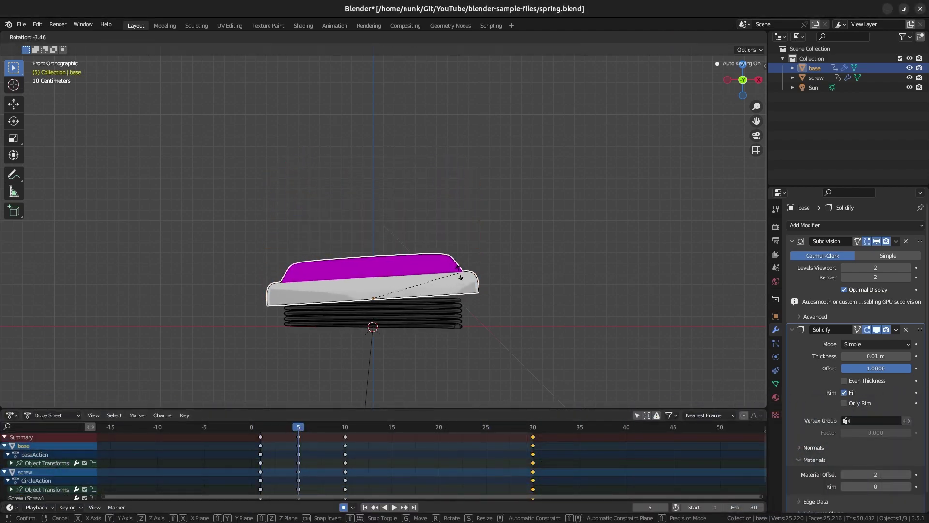
click(388, 271)
key(r)
key(x)
click(330, 265)
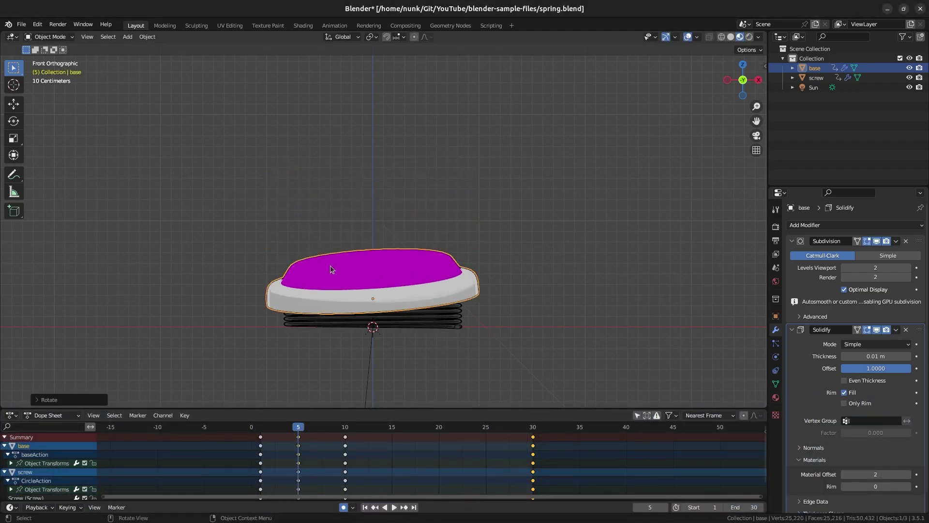
key(space)
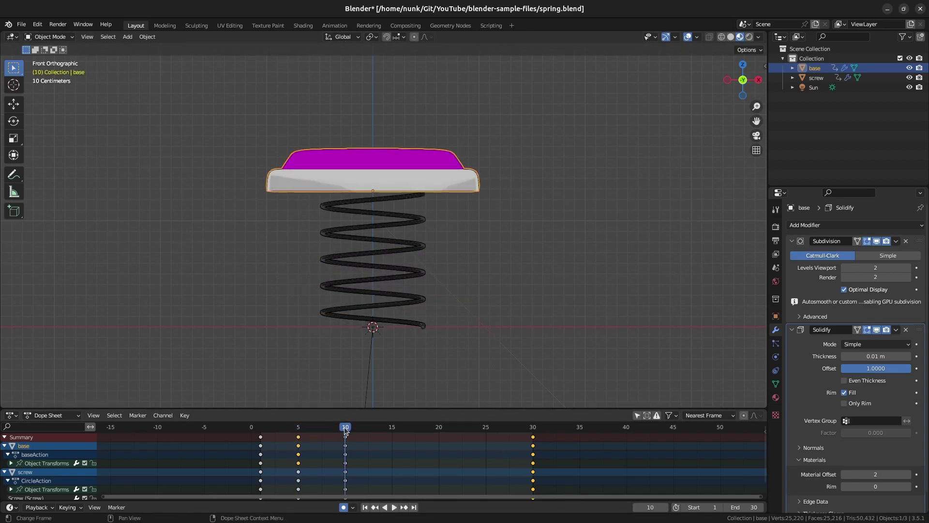
key(space)
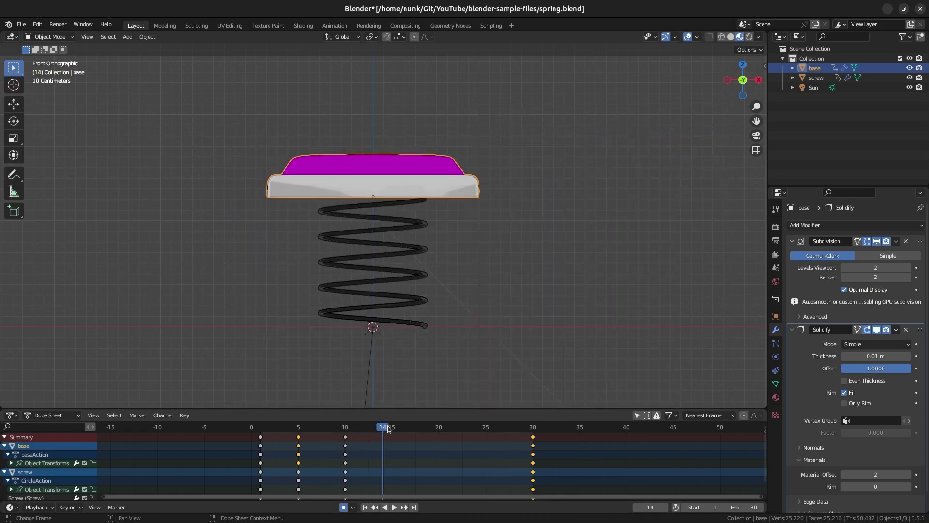
At frame 14, raise the base vertically and tilt it.
key(g)
key(z)
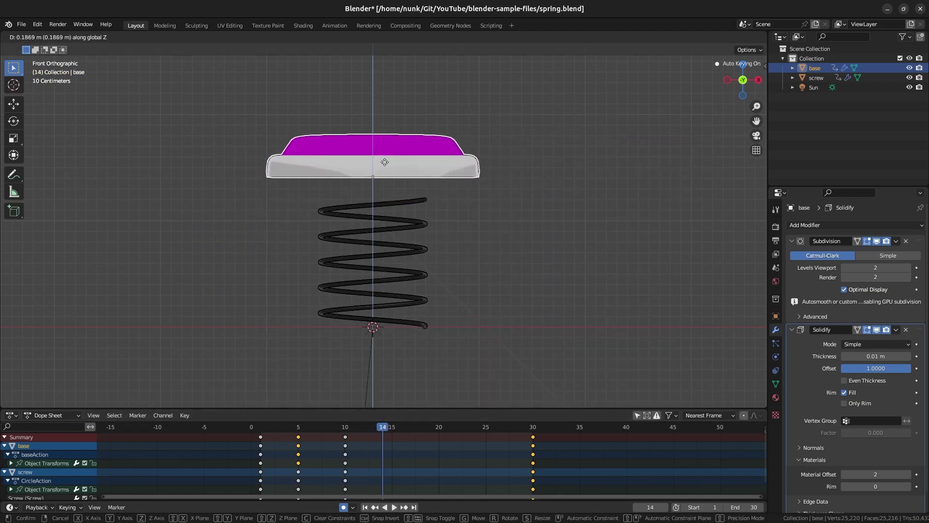
click(385, 158)
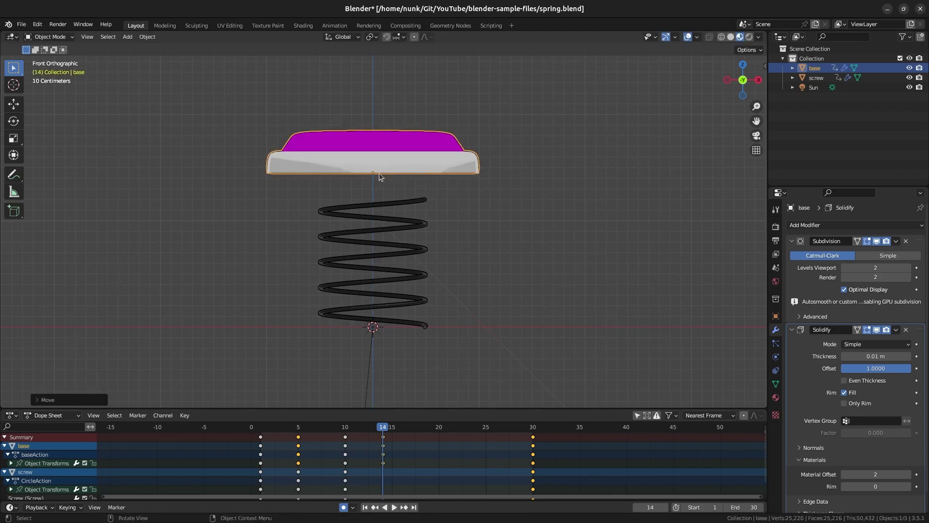
key(r)
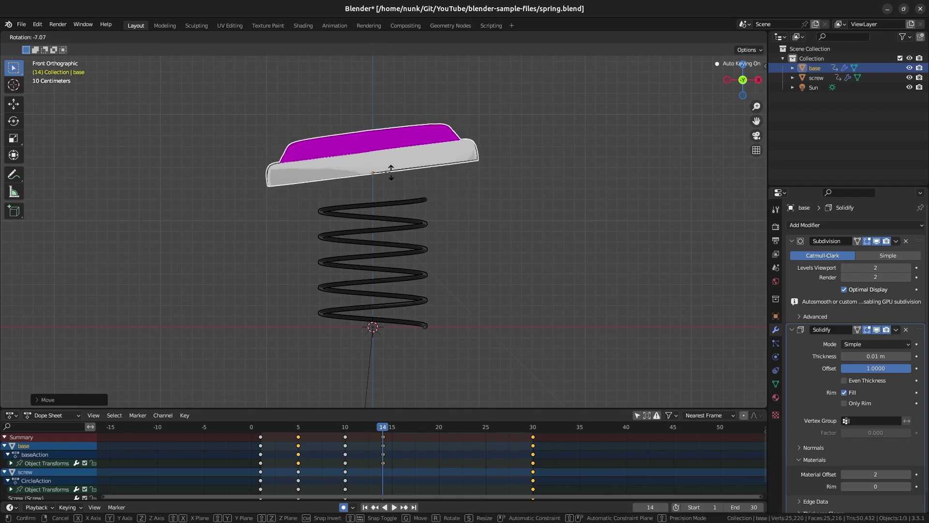
click(393, 175)
key(r)
click(393, 176)
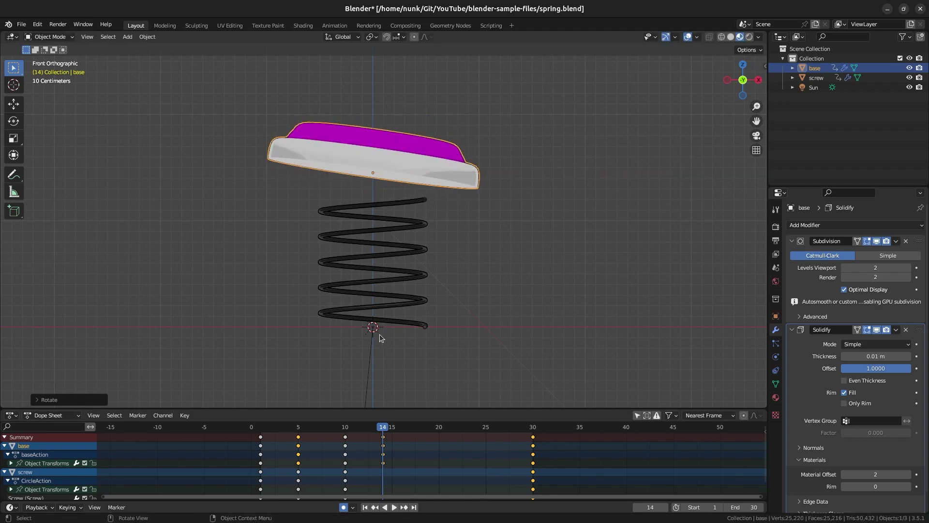
Lower the spring's top at frame 25, then replay the animation from the start.
alt+scroll(366, 209, down, 11)
key(g)
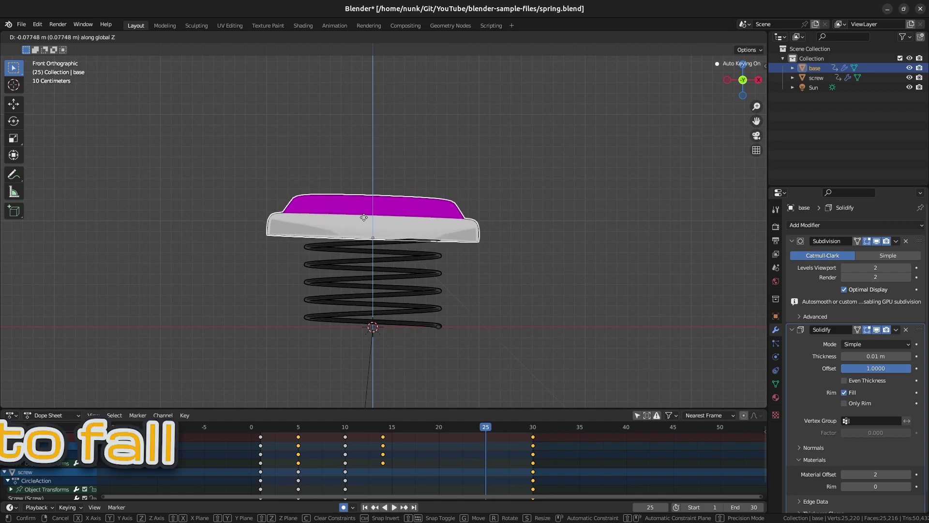
click(364, 217)
key(ctrl+shift+space)
drag(358, 433, 258, 432)
key(space)
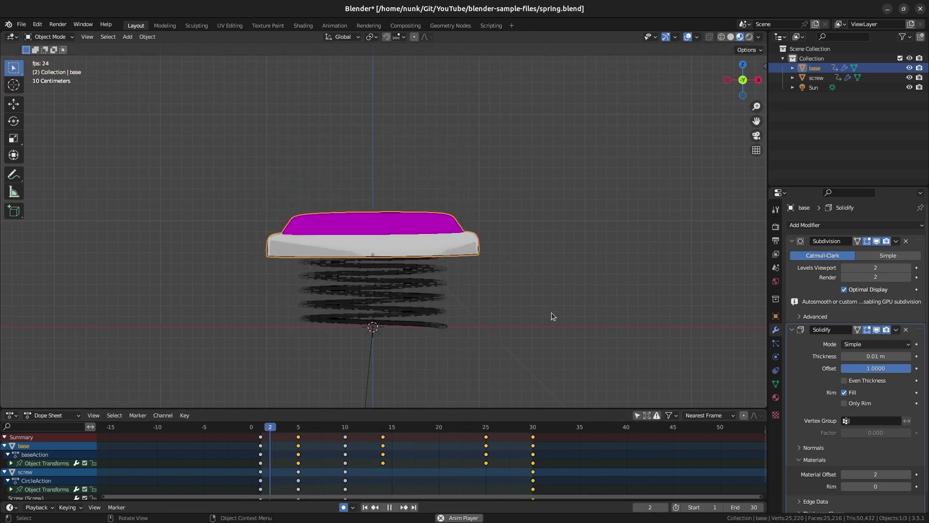
Add a camera and move it into position to frame the spring.
key(Escape)
middle_drag(551, 313, 565, 275)
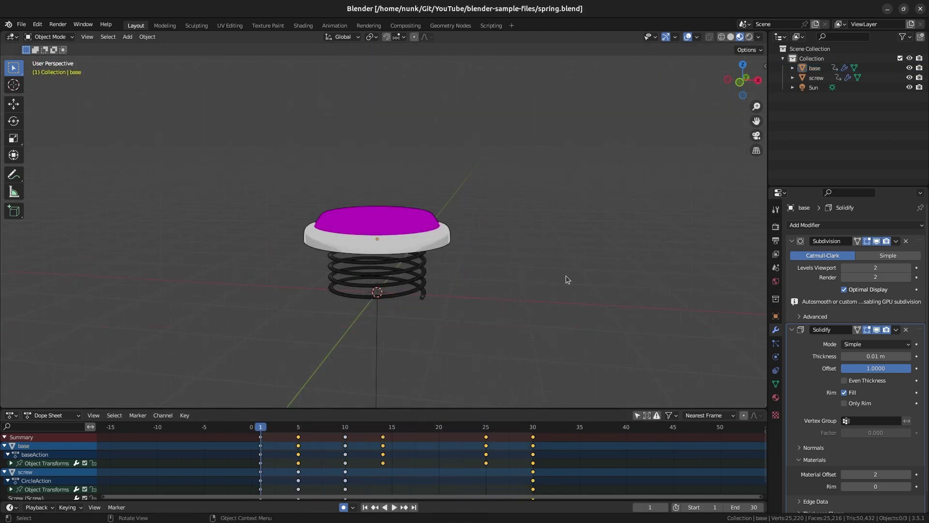
key(shift+a)
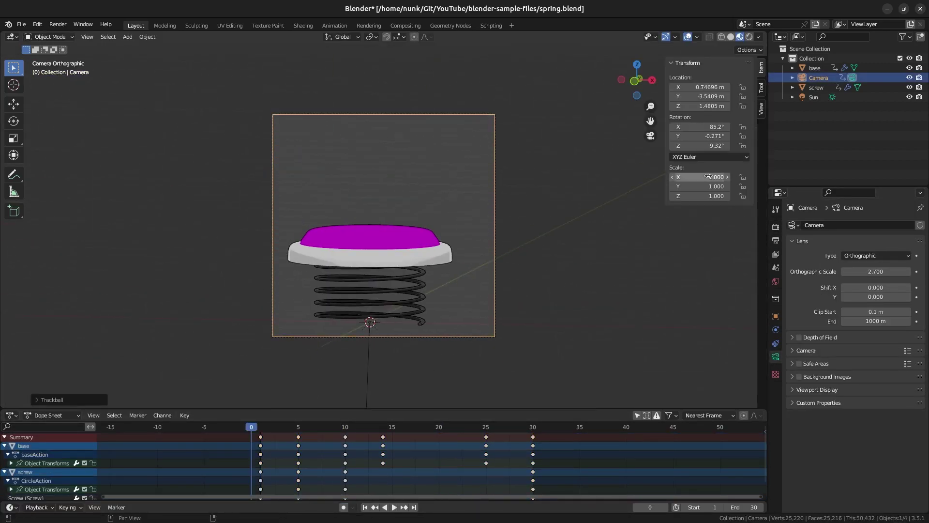
key(n)
key(g)
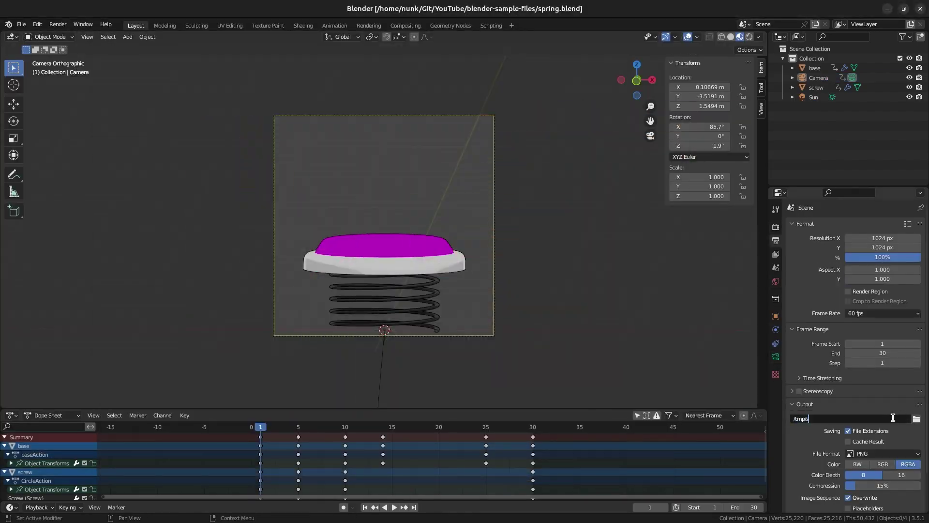
Open a terminal in the rendered frames folder and run montage to build the sprite sheet.
click(588, 53)
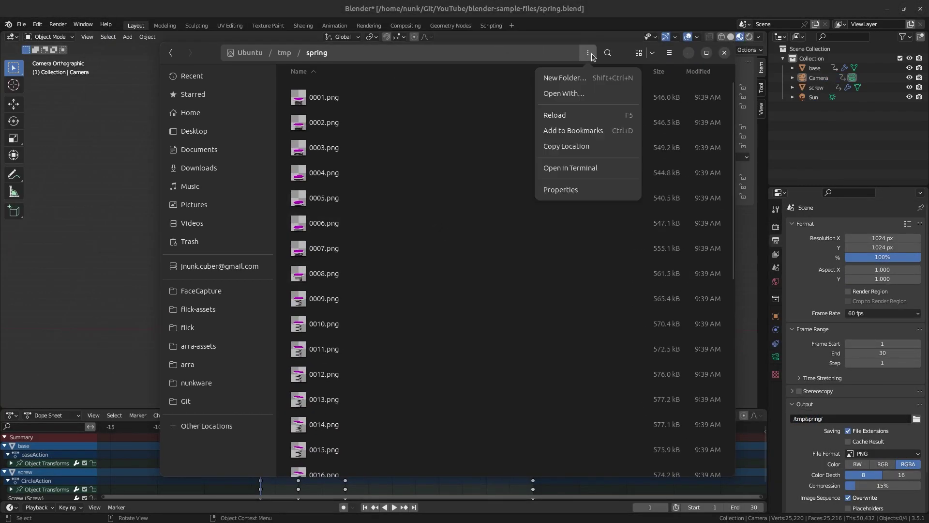
click(571, 168)
text(montage)
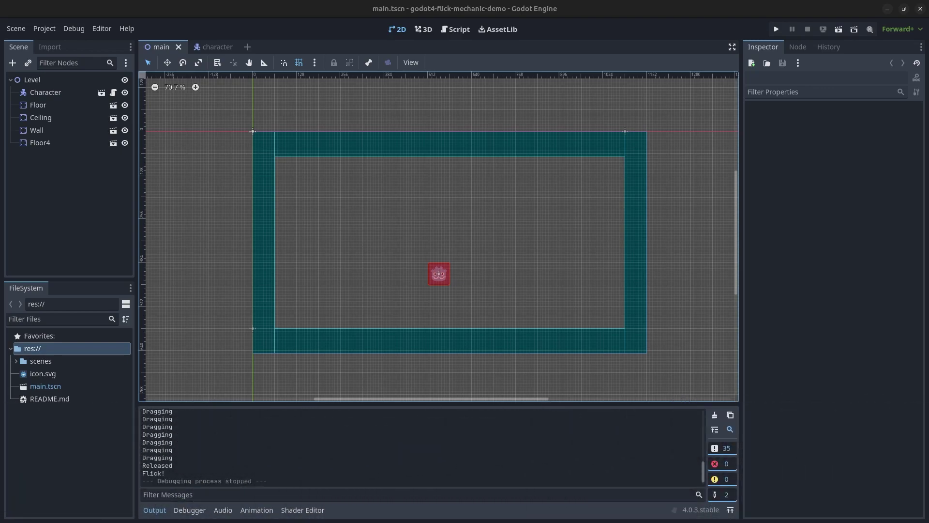
Create a new scene with an Area2D root node and rename it 'Spring'.
key(ctrl+n)
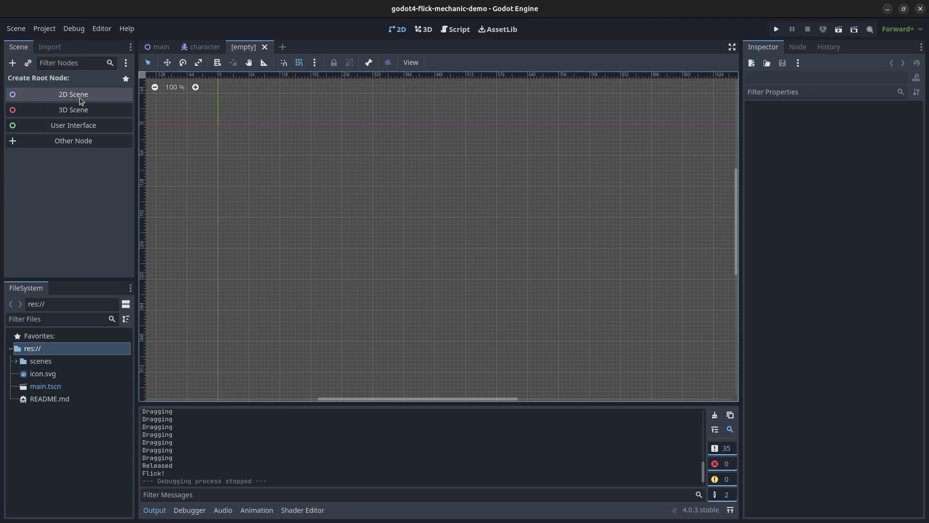
click(60, 139)
text(Area2D)
key(Return)
double_click(62, 81)
text(Spring)
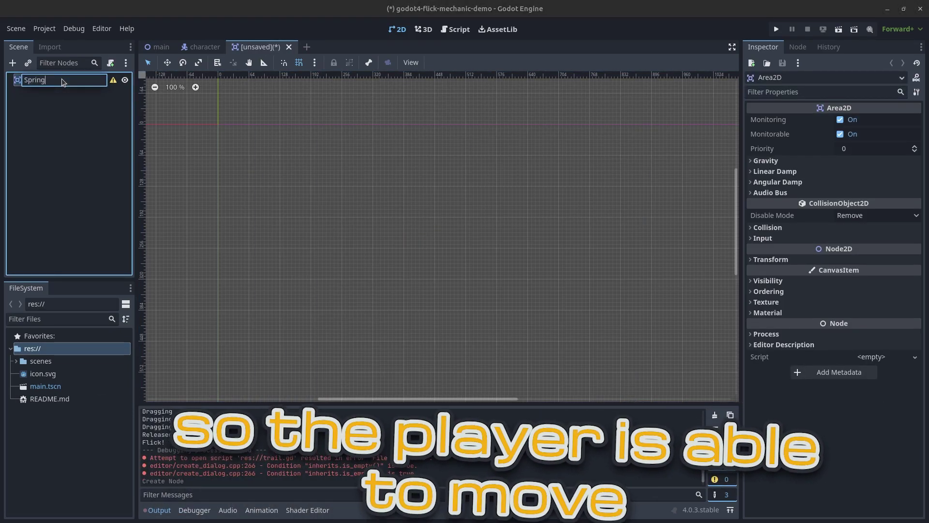
Add a Sprite2D child to Spring using spring.png as its texture.
key(Return)
key(ctrl+a)
text(sprite)
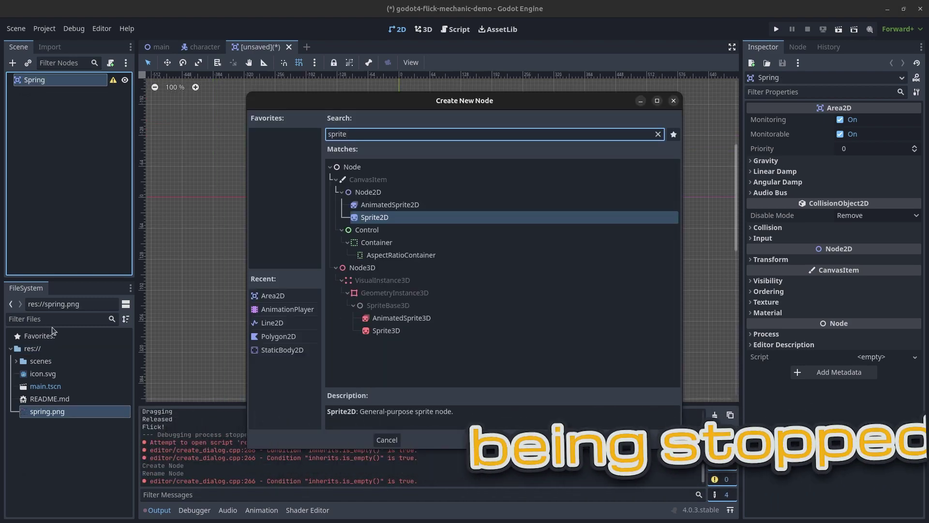
key(Return)
click(915, 120)
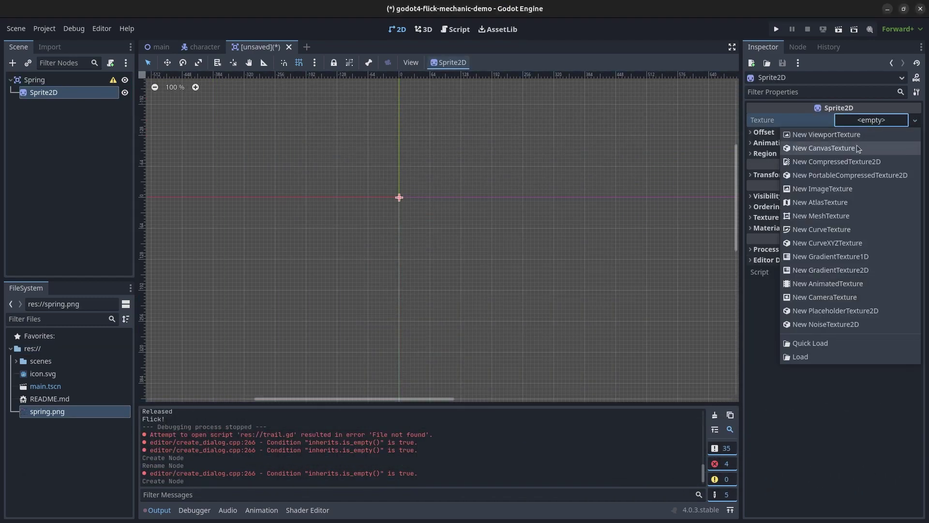
click(800, 348)
double_click(369, 244)
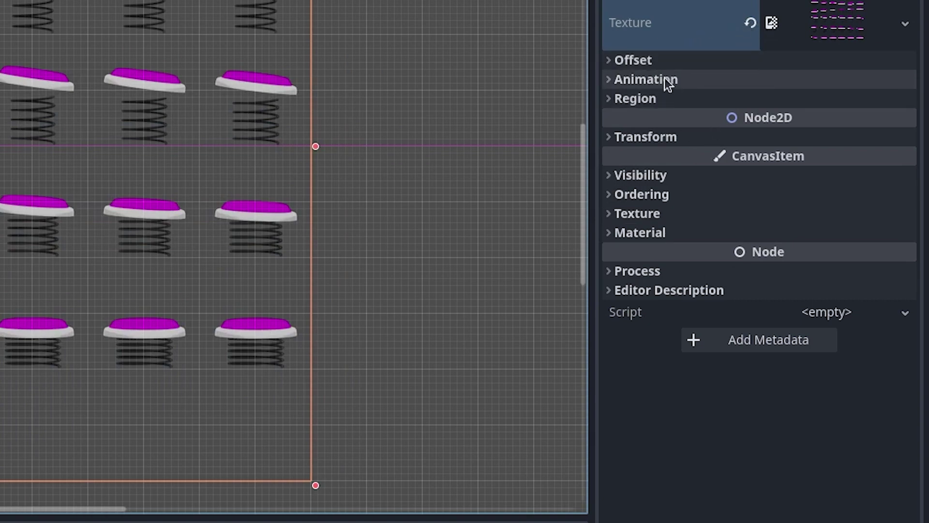
Set the sprite's Hframes and Vframes to 6.
click(665, 80)
click(790, 97)
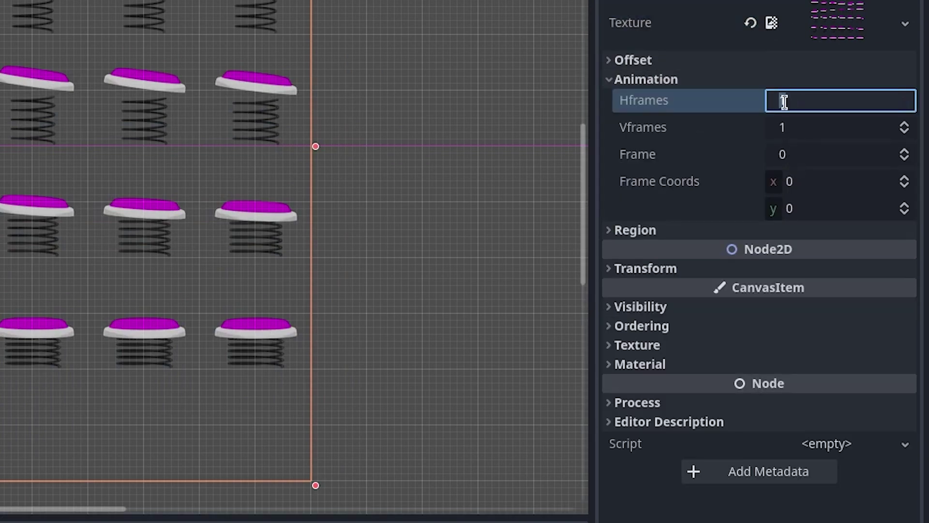
text(6)
key(Tab)
text(6)
key(Return)
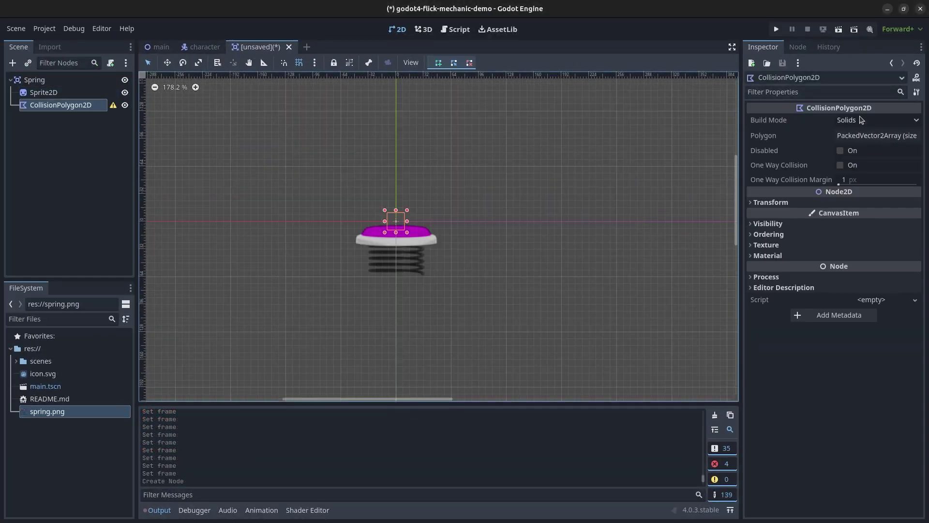
Draw the collision polygon across the top of the spring.
click(377, 229)
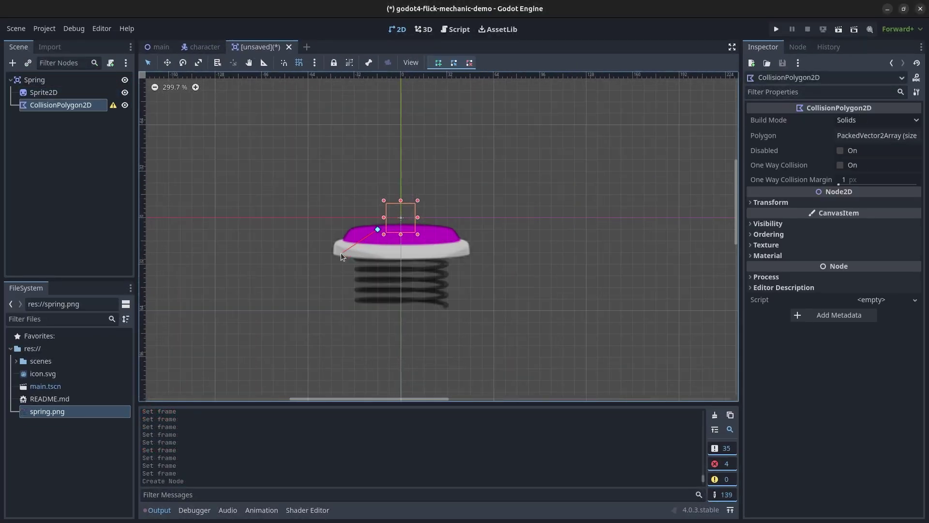
click(459, 229)
drag(377, 229, 350, 233)
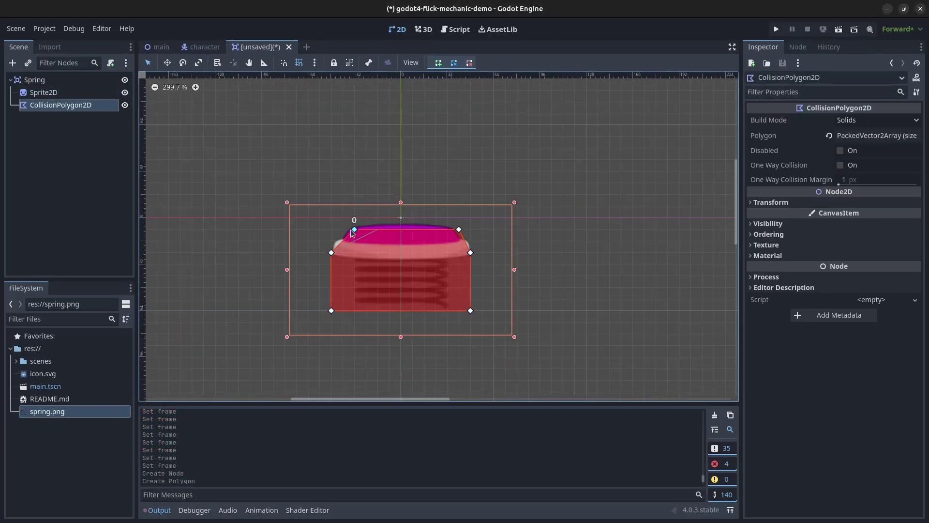
Review Spring's collision layer settings, leaving layer 5's name unchanged.
click(35, 79)
click(767, 227)
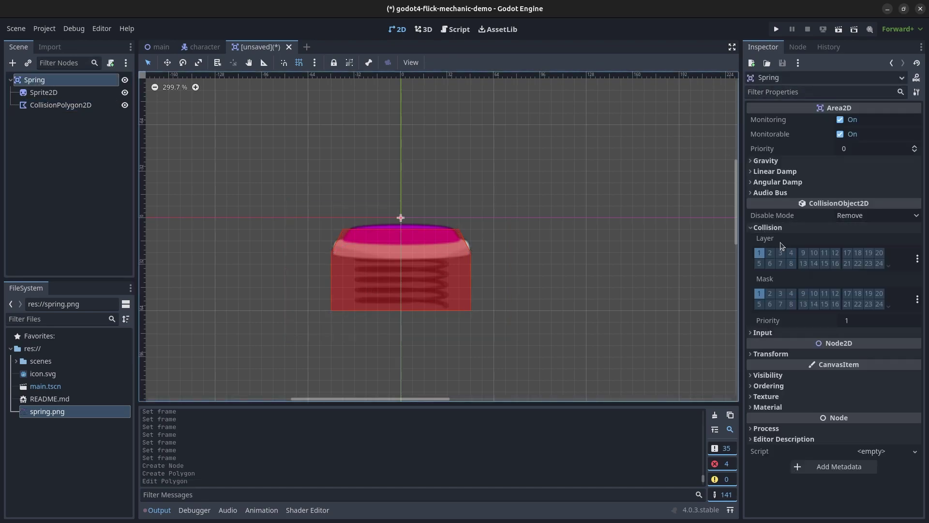
right_click(763, 266)
click(776, 274)
key(Escape)
Add an AnimationPlayer to Spring and create an animation named 'Idle'.
key(ctrl+a)
text(anim)
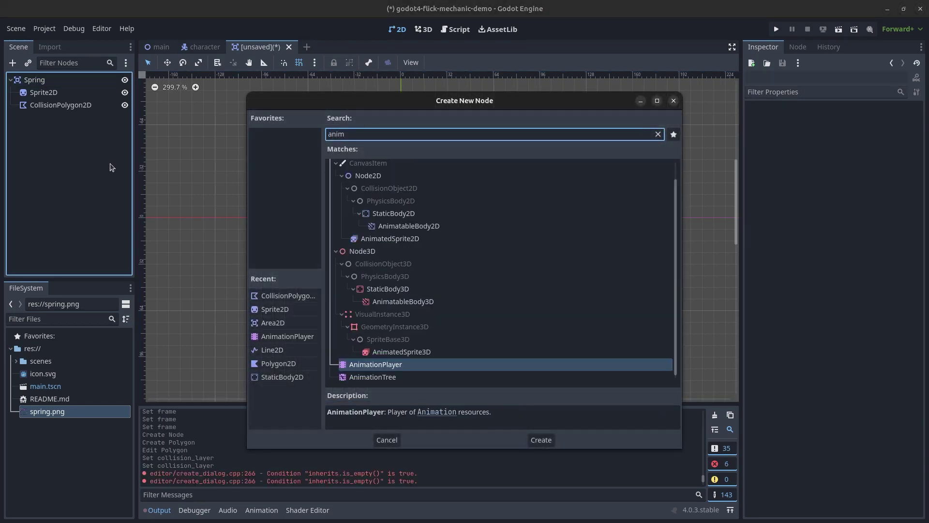
key(Return)
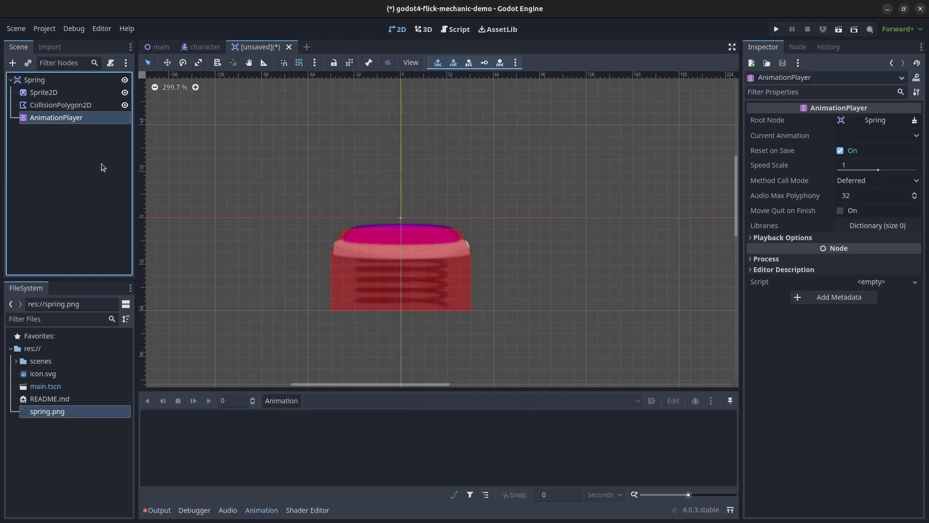
click(281, 401)
click(280, 413)
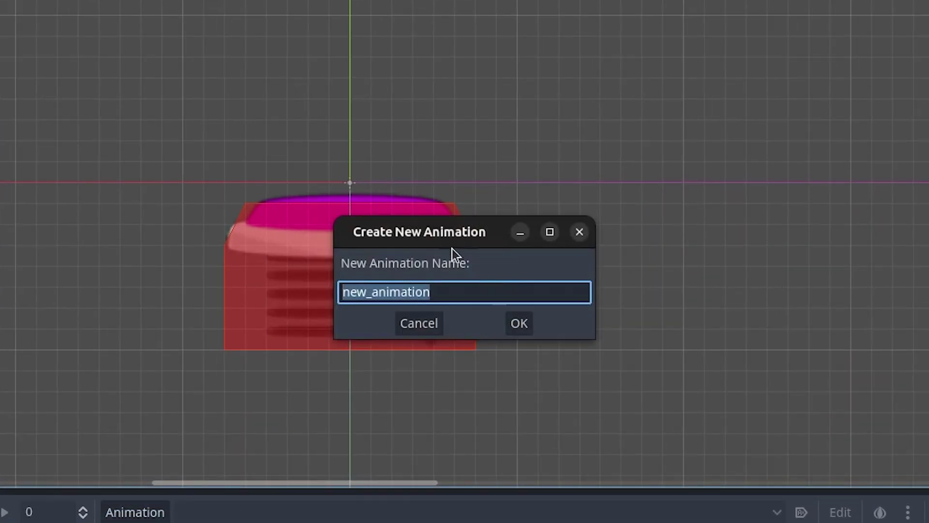
text(Idle)
key(Return)
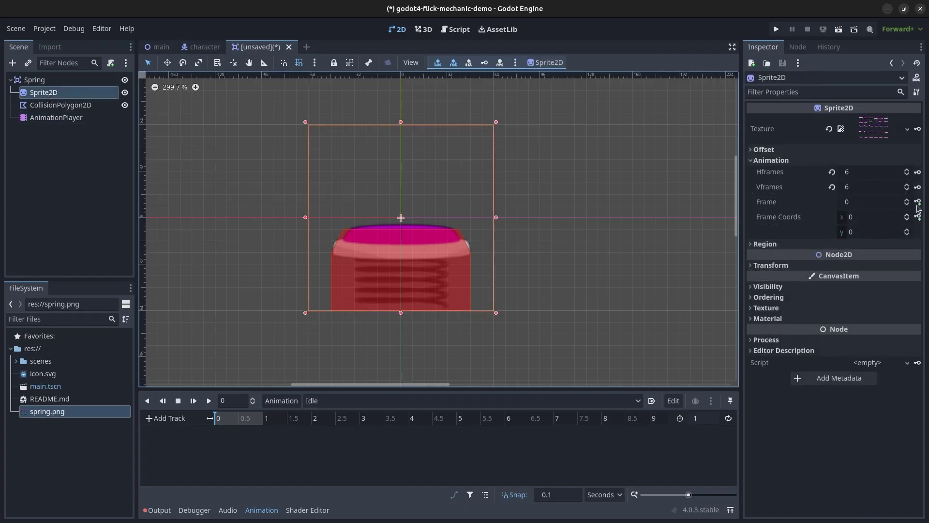
Key the sprite's Frame at 0, set length 0.001, and make the track update Continuous.
click(919, 204)
click(497, 293)
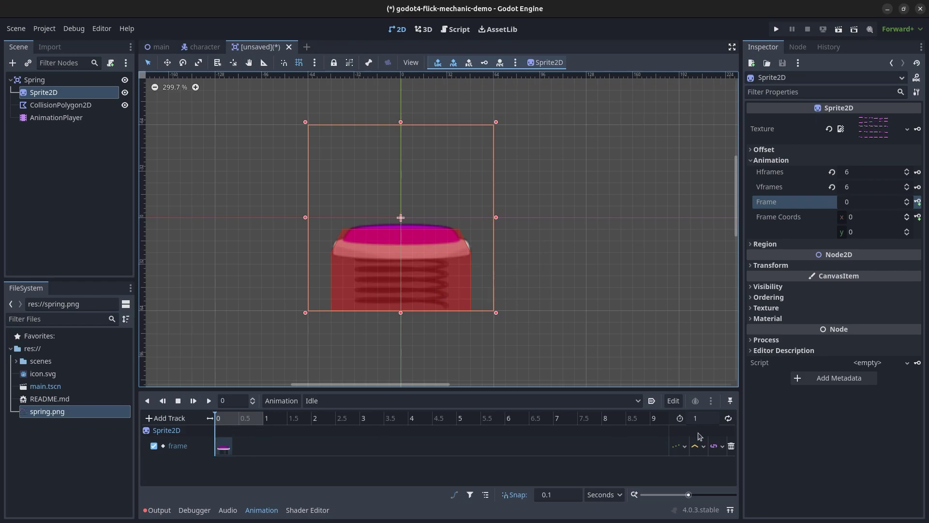
click(701, 419)
text(2)
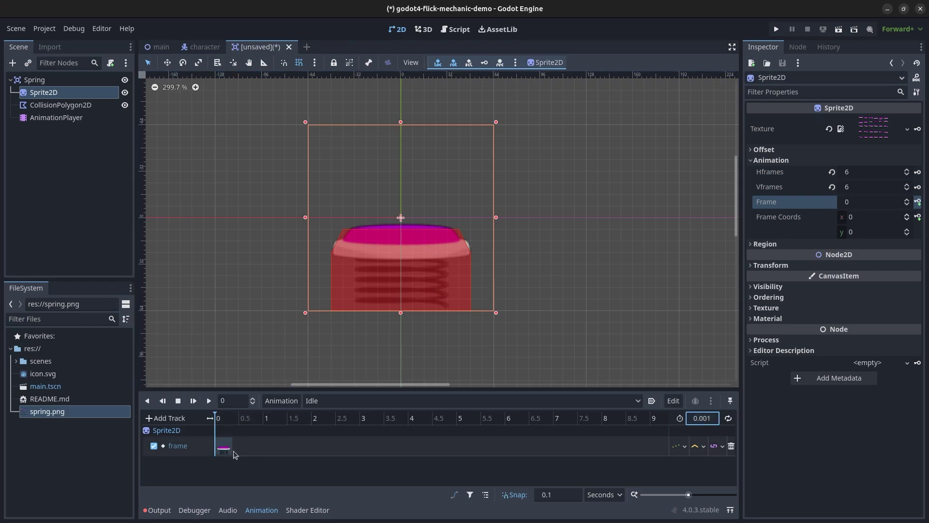
click(718, 448)
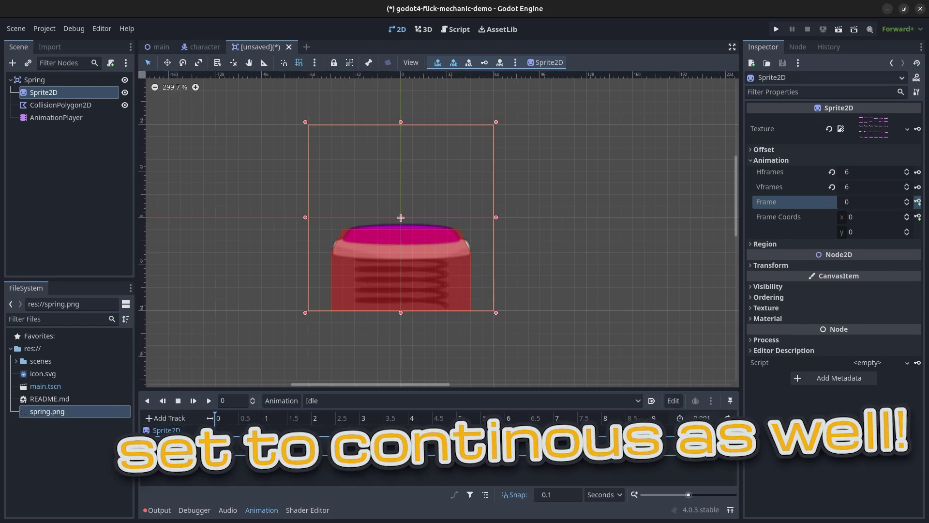
Duplicate the Idle animation as a new animation named 'Spring'.
click(281, 401)
click(307, 451)
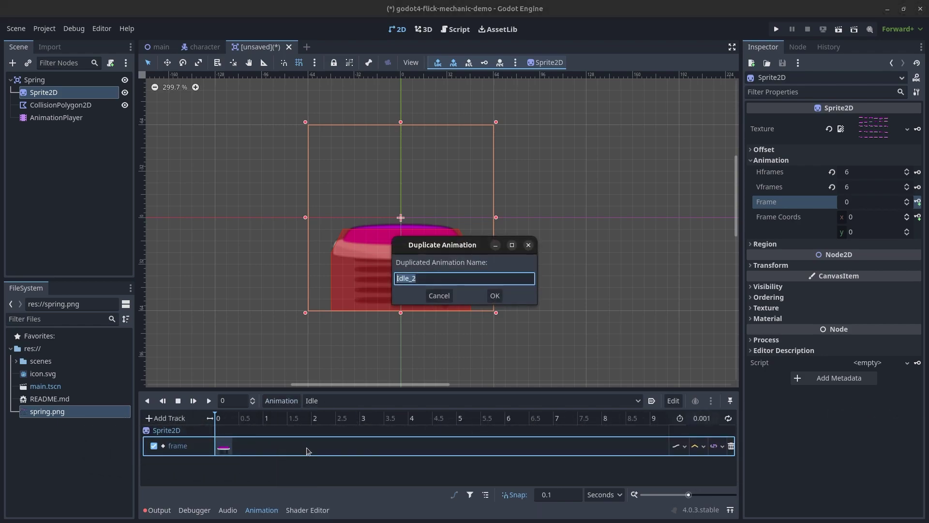
text(Spring)
key(Return)
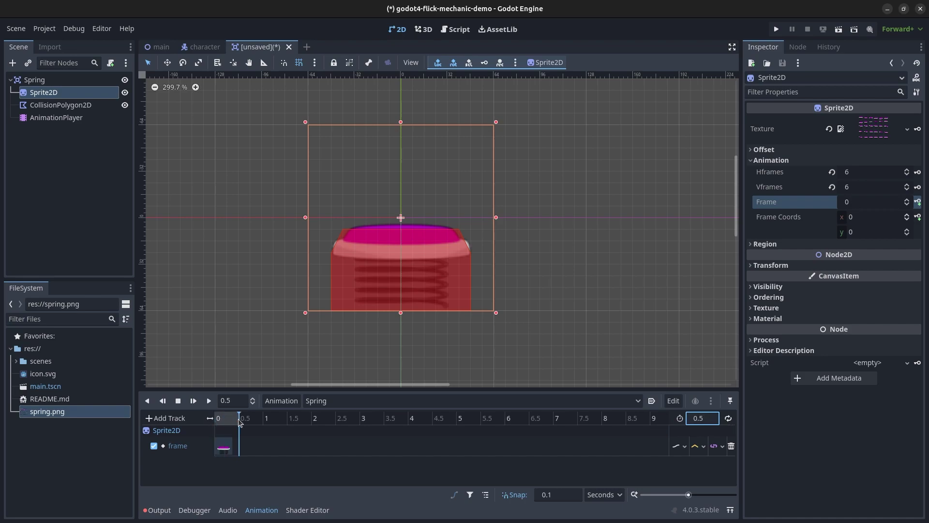
Set the key at 0.5 s to frame 29, preview the animation, and select the Spring root.
click(224, 448)
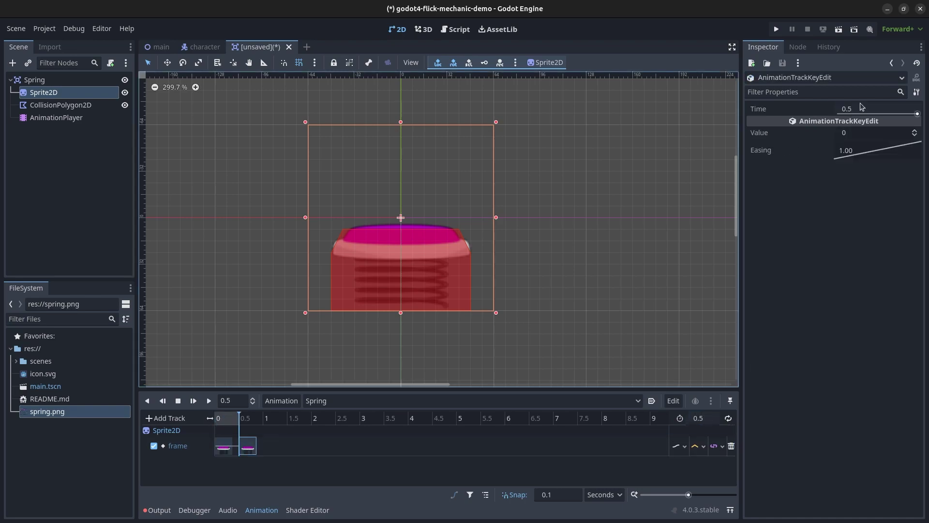
click(846, 136)
text(29)
key(Return)
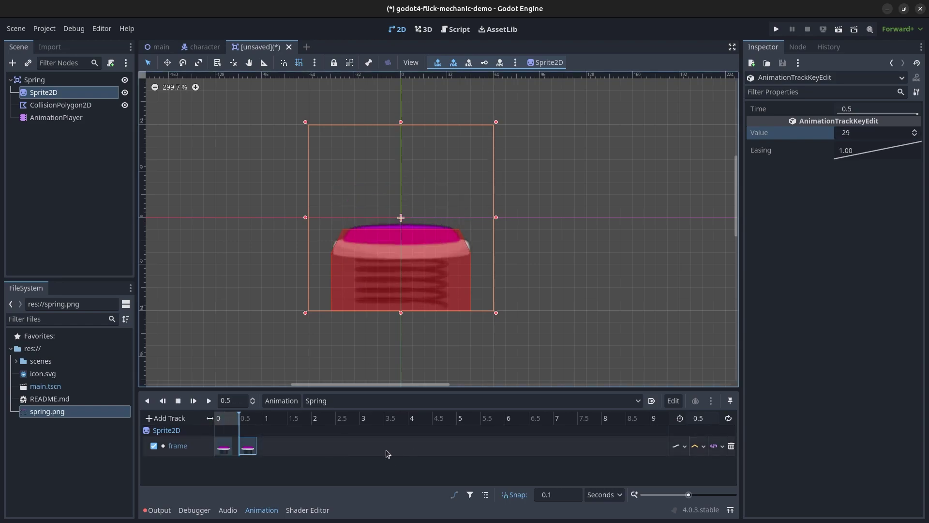
key(d)
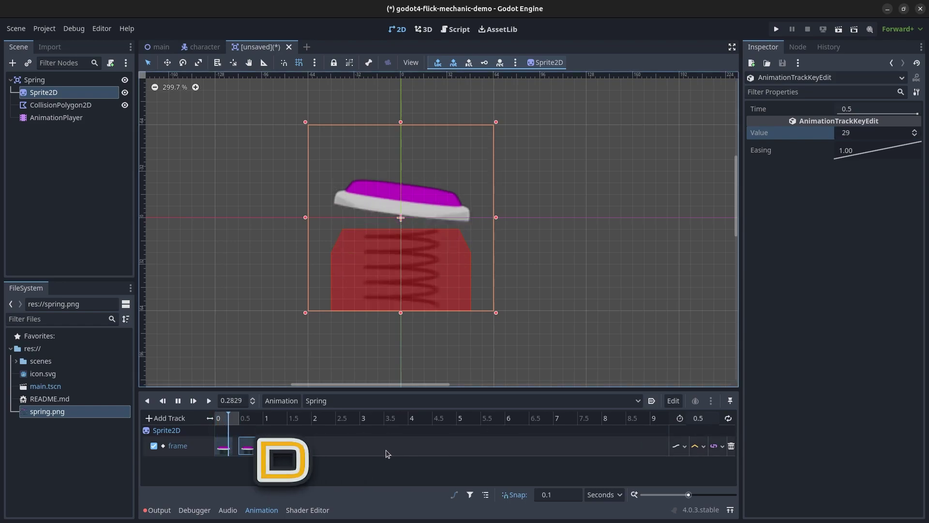
click(77, 80)
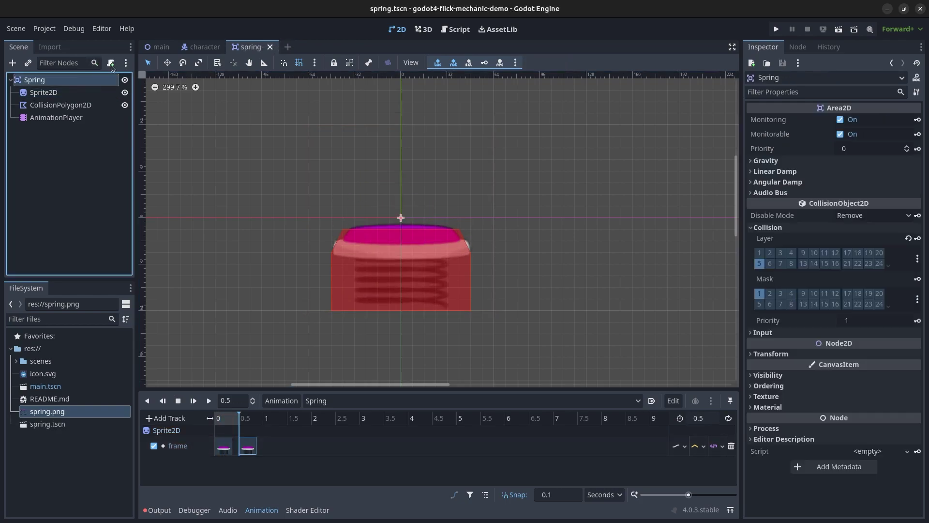
click(111, 64)
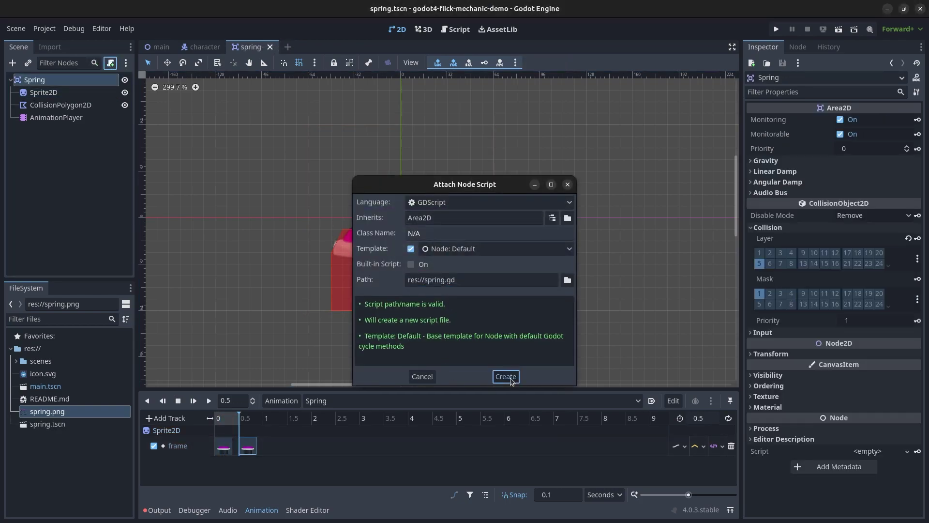
click(506, 376)
drag(436, 205, 298, 100)
text(@export var spring_power: int = 800)
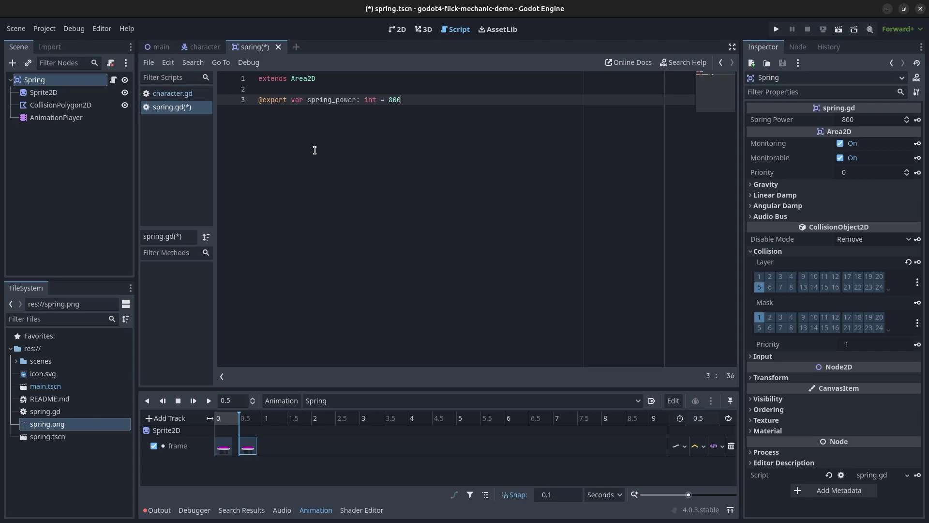
click(797, 46)
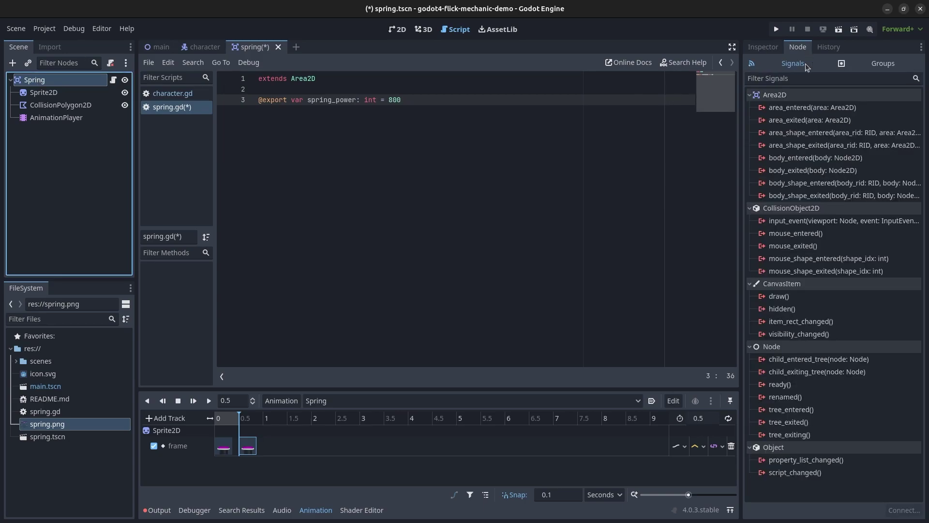
double_click(816, 157)
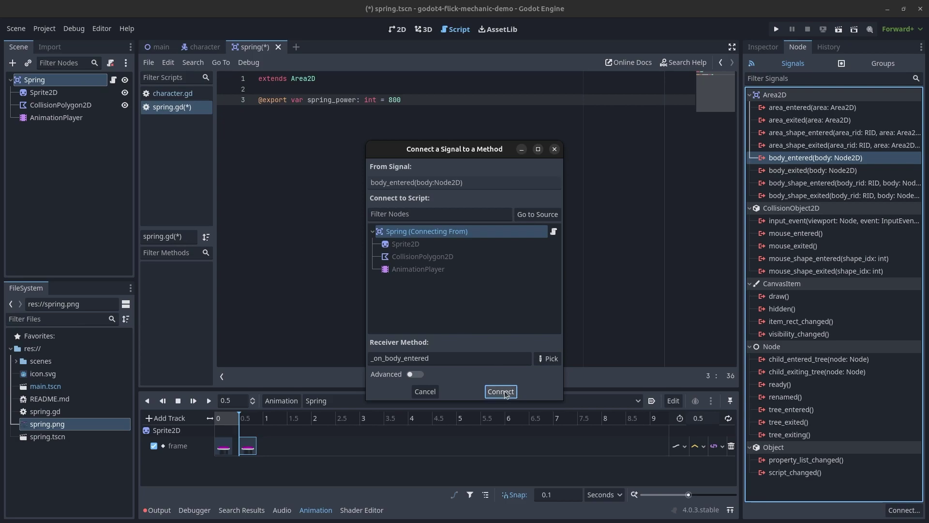
Connect body_entered and write an if body is Player block calling body.spring(spring_power, rotation...).
click(501, 392)
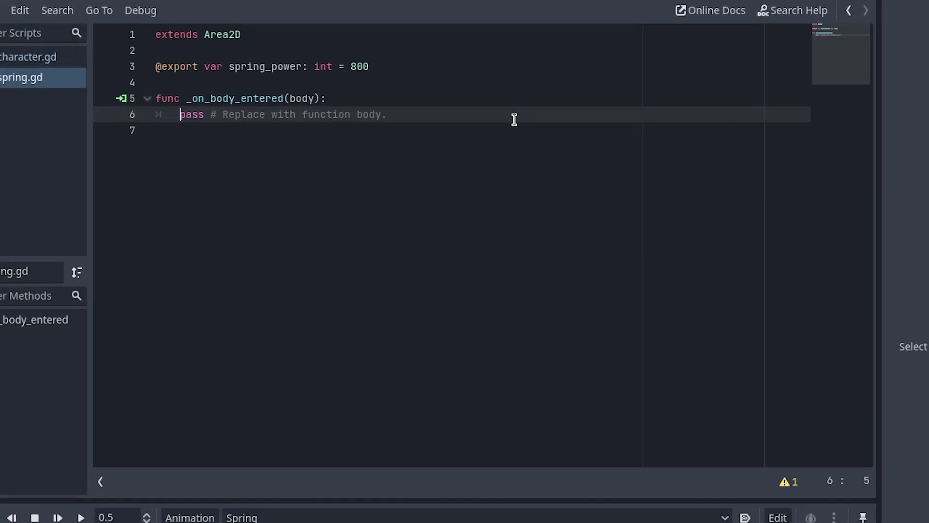
key(shift+End)
text(if )
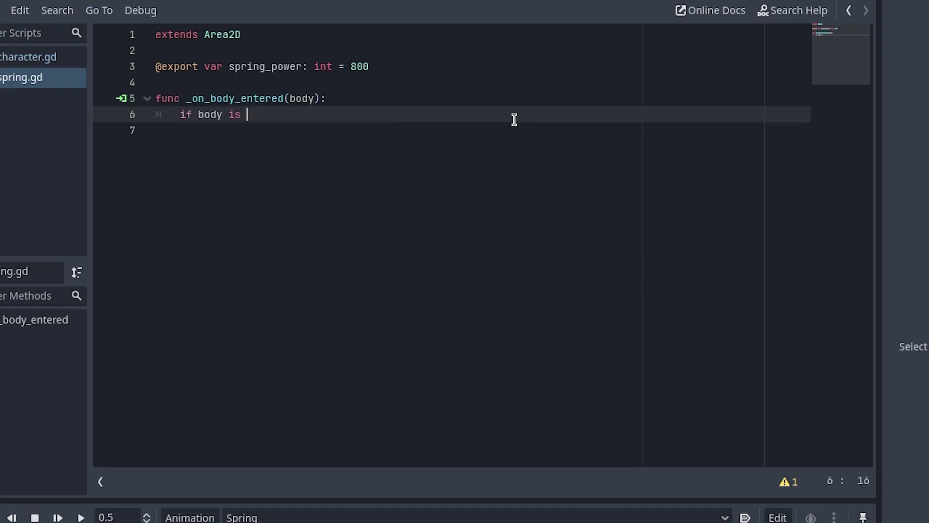
text(body is Player:)
key(Return)
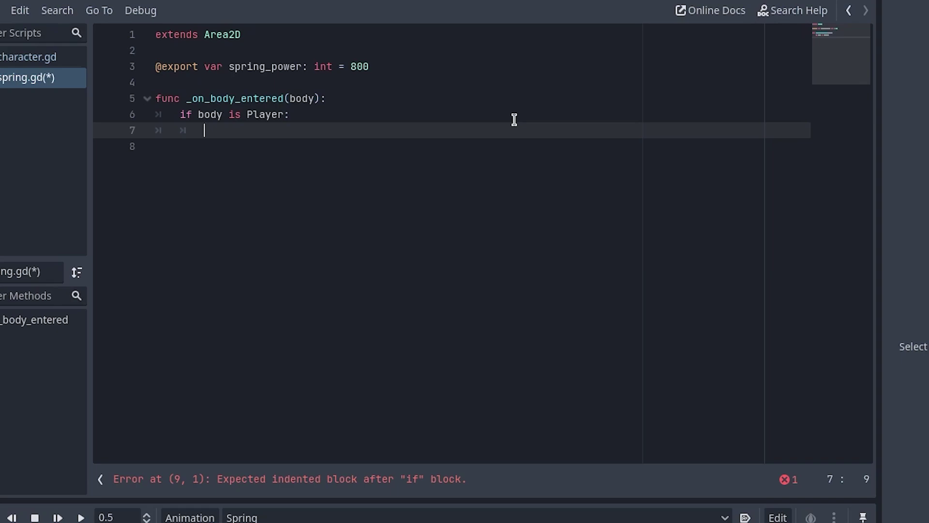
text(ring(spring_power, )
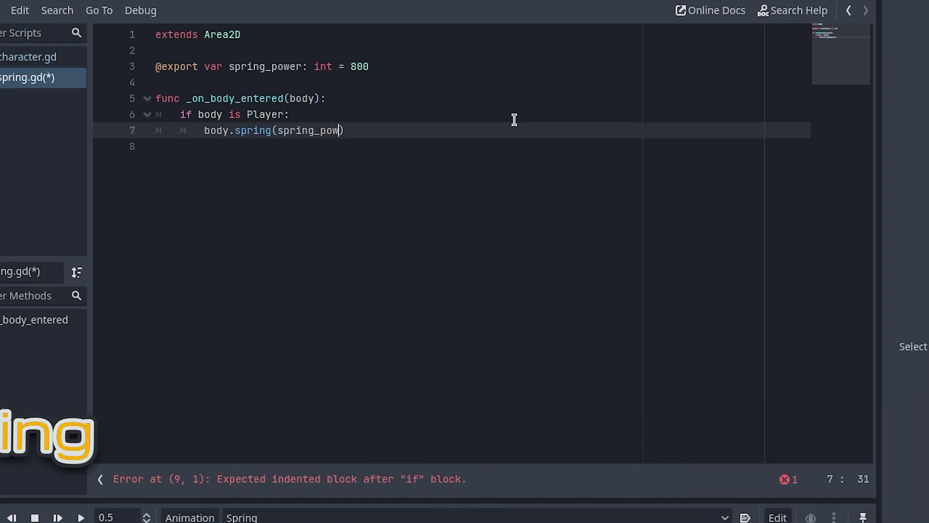
text(ro)
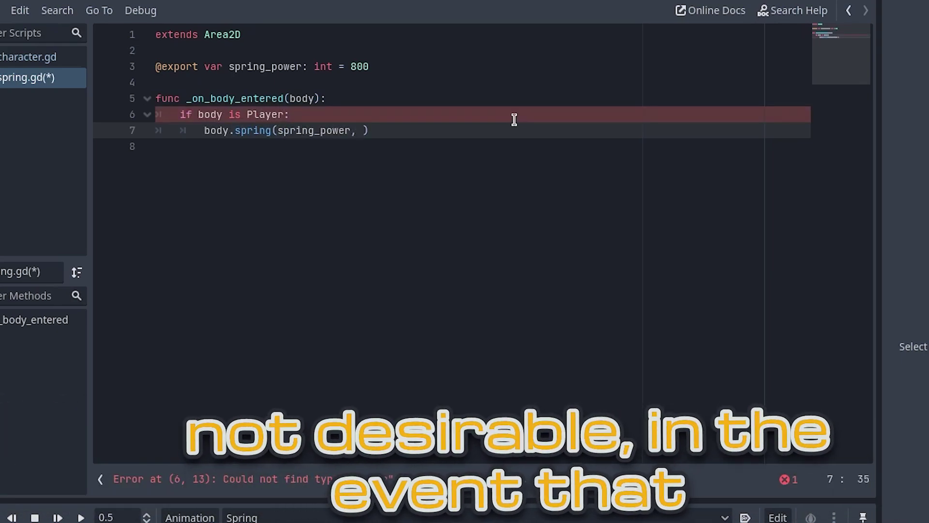
text(ta)
key(Down)
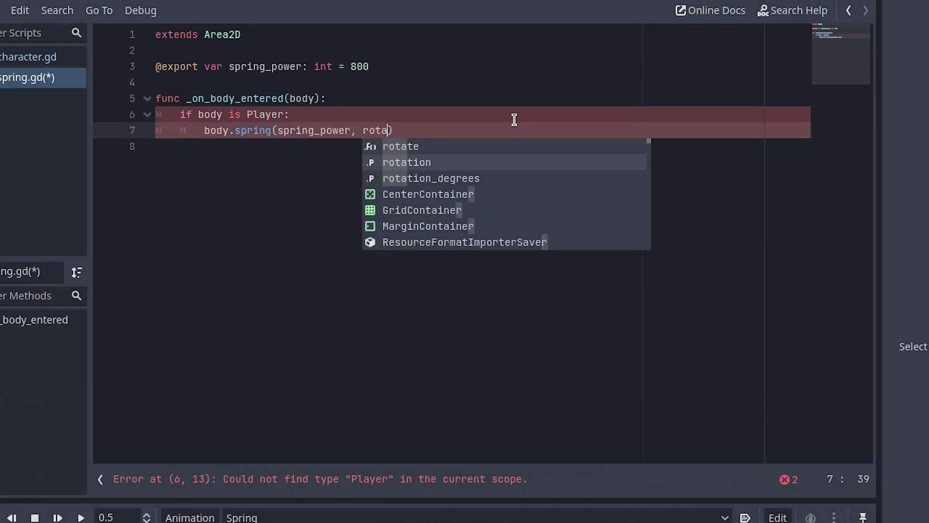
key(Return)
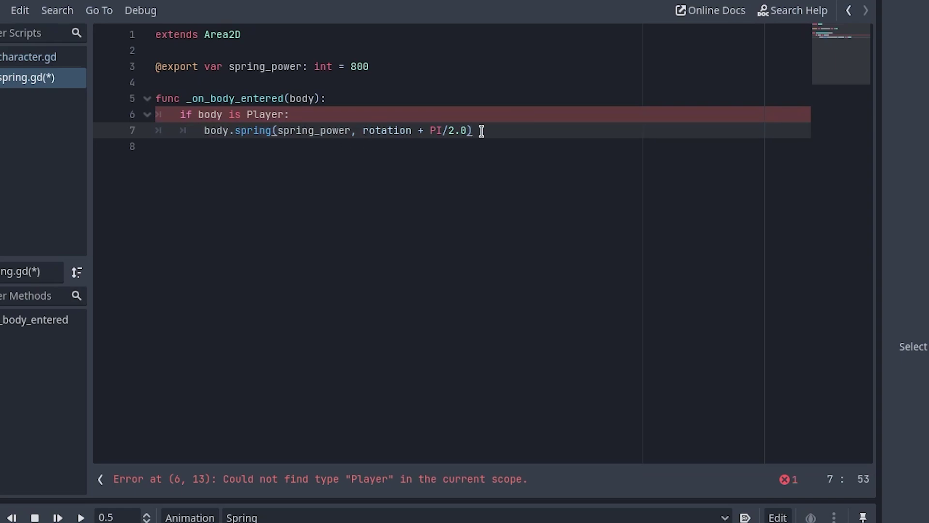
Add a line playing the Spring animation via $AnimationPlayer.play("Spring").
key(Return)
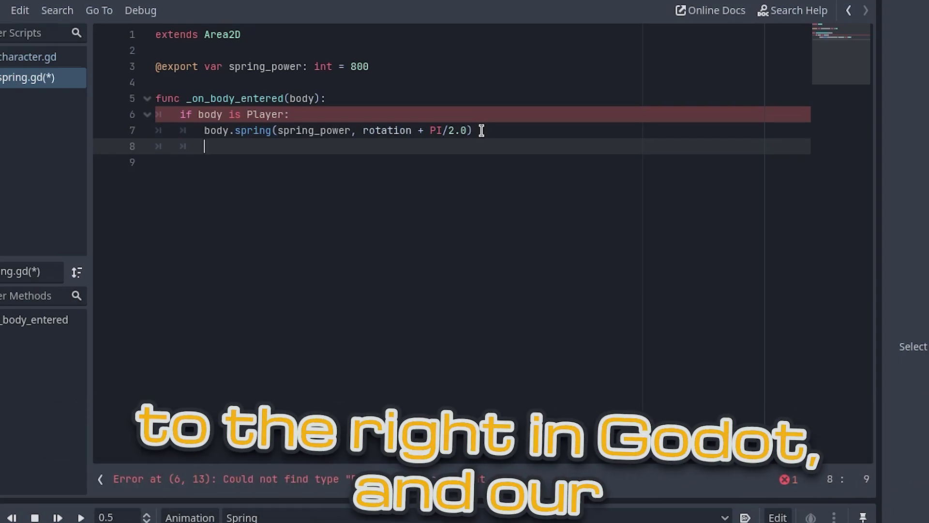
text($anim)
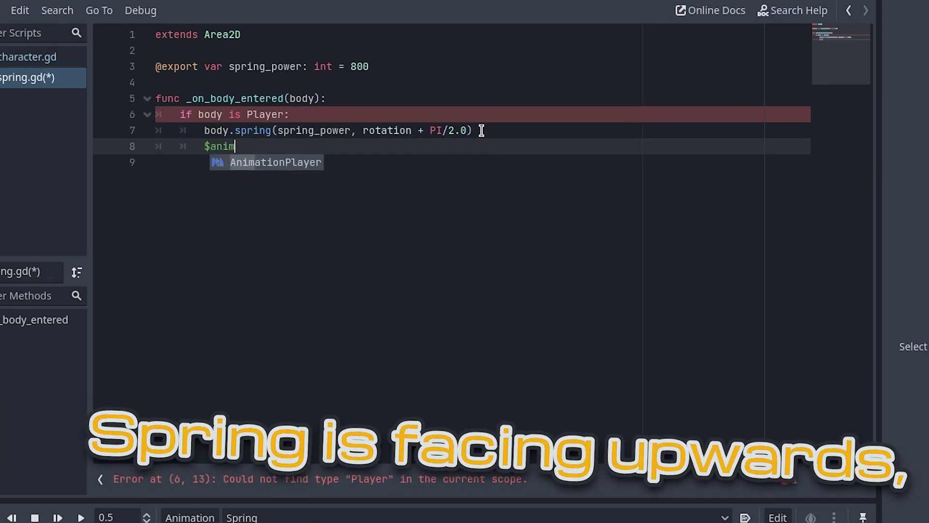
key(Return)
text(.pl)
key(Return)
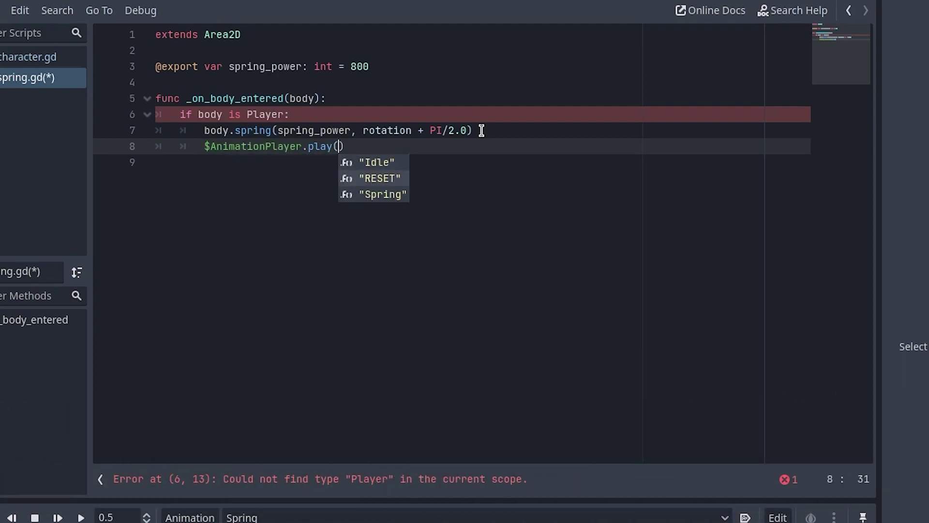
key(Down)
key(Down)
key(Return)
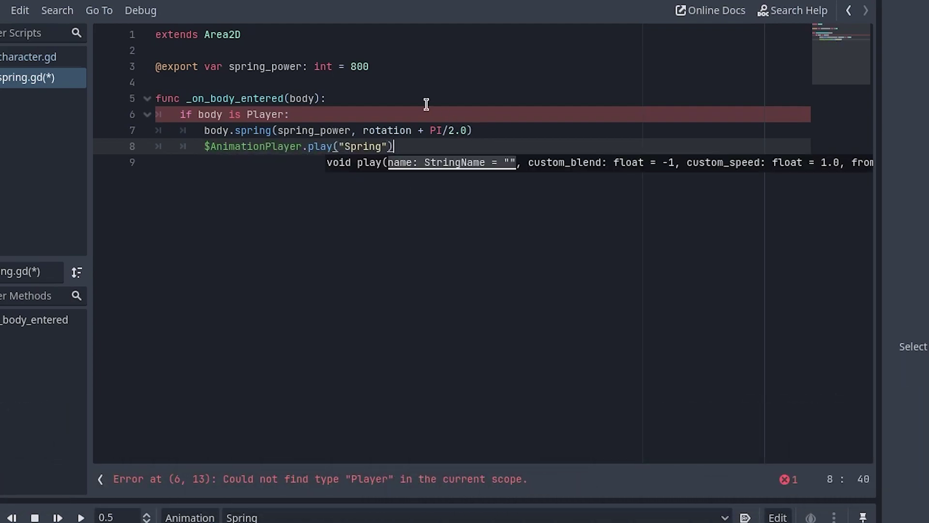
key(Return)
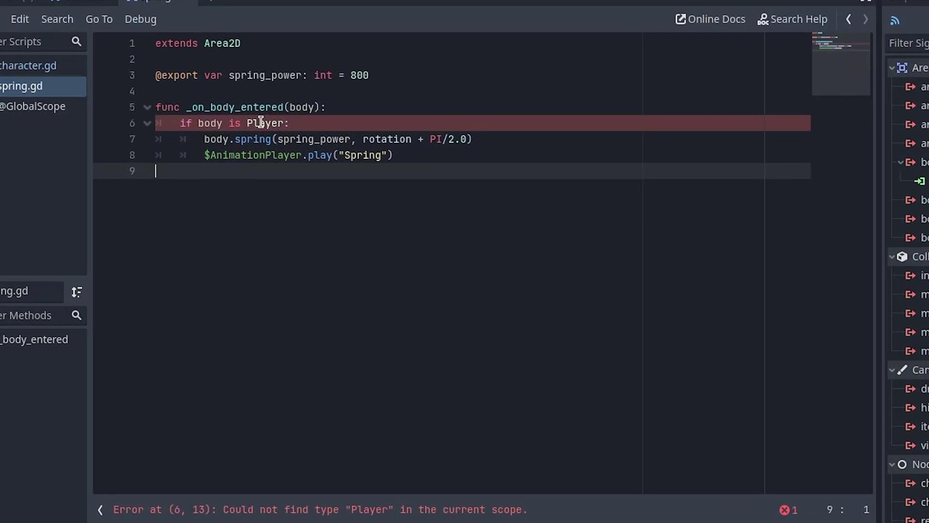
Add class_name Player as the first line of character.gd.
click(159, 93)
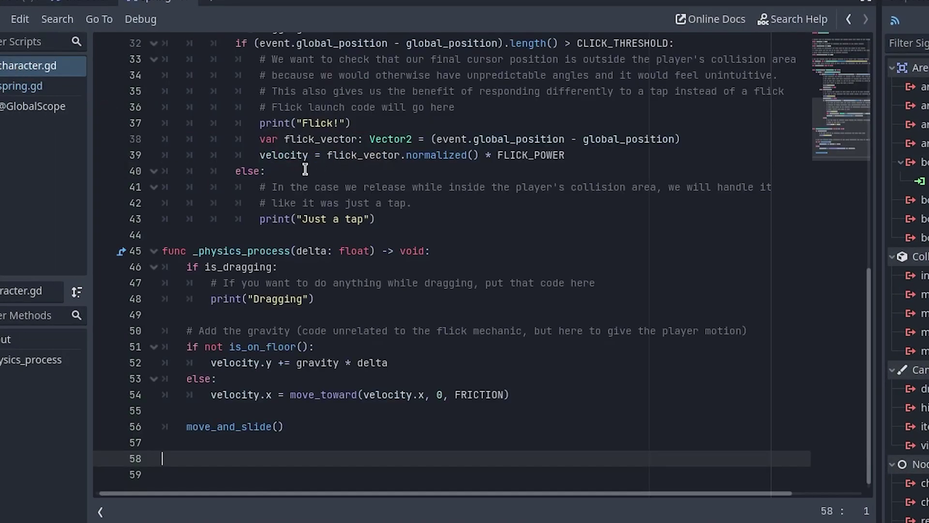
scroll(301, 169, up, 10)
click(190, 39)
key(Home)
key(Return)
key(Up)
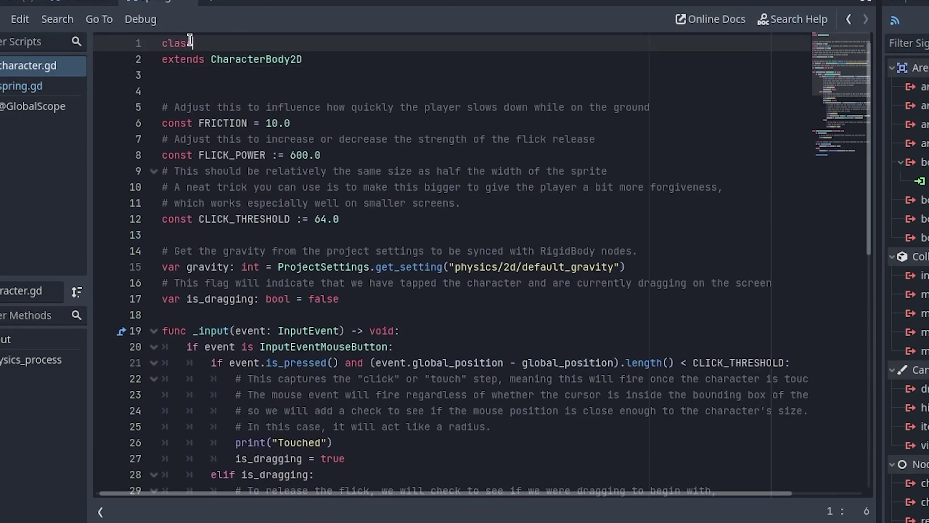
text(class_name Player)
Add func spring(power, direction) setting velocity.x from cos(direction) and velocity.y to -sin(direction) * power.
scroll(233, 261, down, 10)
click(247, 460)
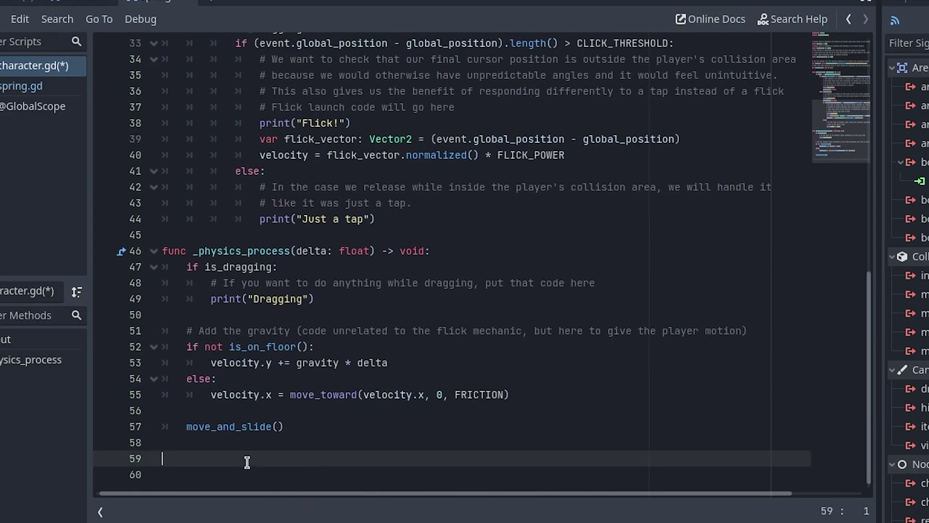
text(func spring(power: float, direction: float) -> void:)
key(Return)
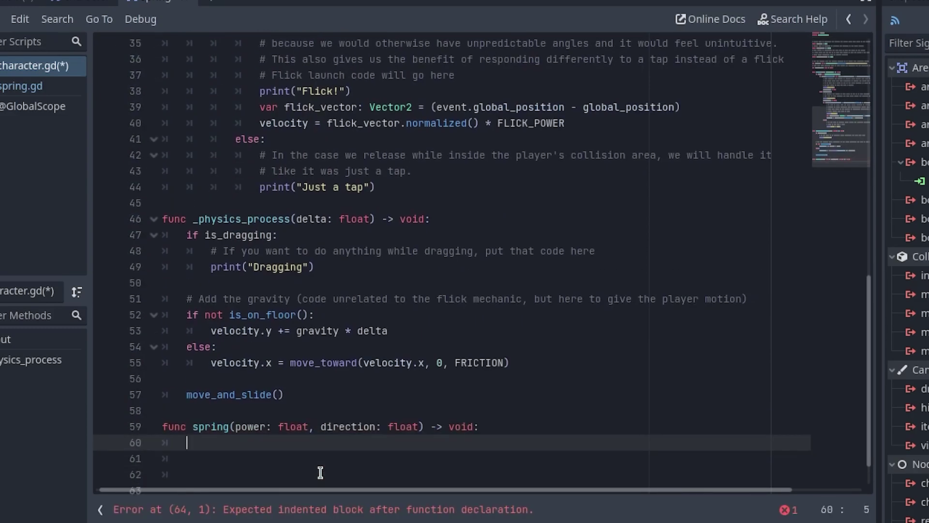
text(velocity.x = velocity.x - cos(direction) * power)
key(Return)
text(velocity.y = -sin(direction) * power)
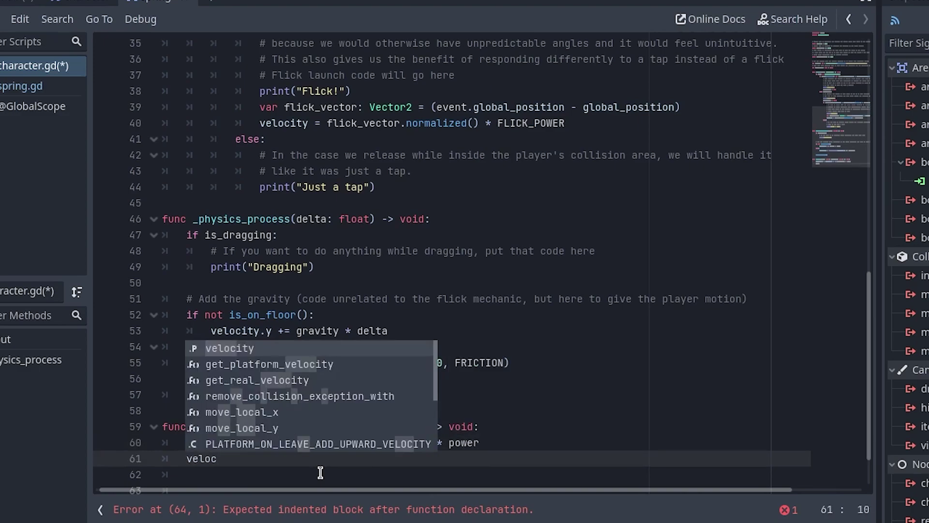
key(Return)
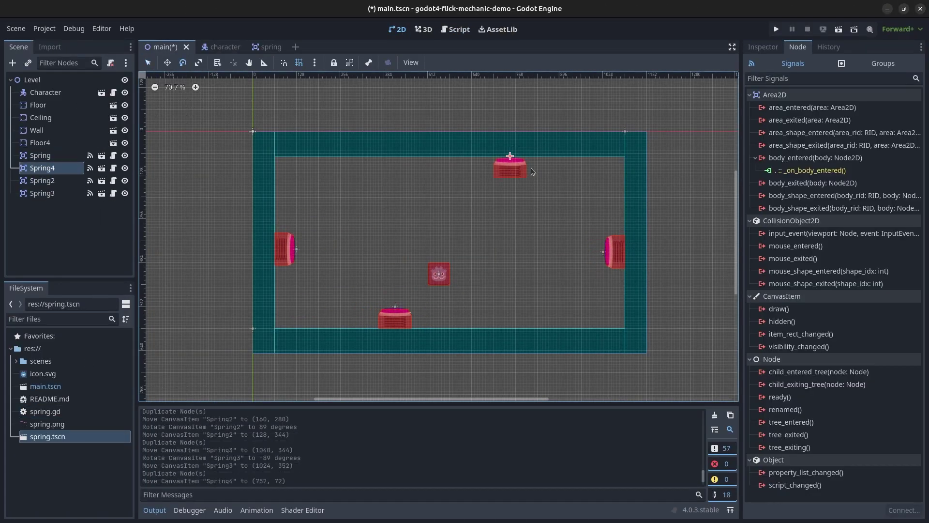
Run the project with F5 and flick the character upward and into a spring from the bottom-left.
key(F5)
drag(438, 380, 338, 86)
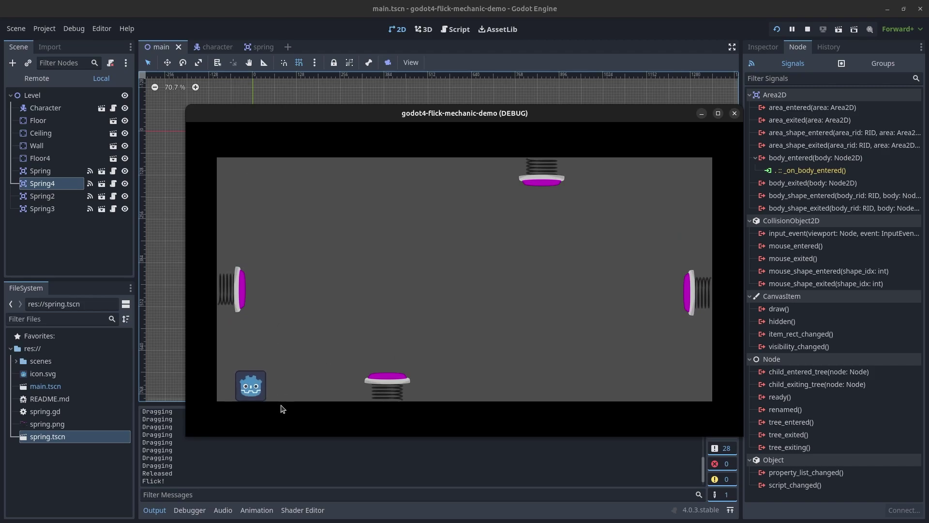
drag(251, 387, 284, 224)
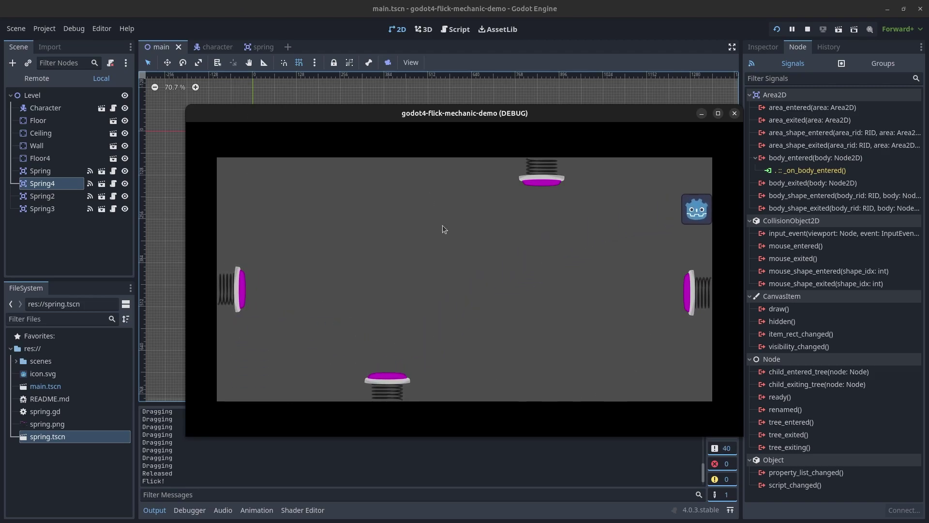